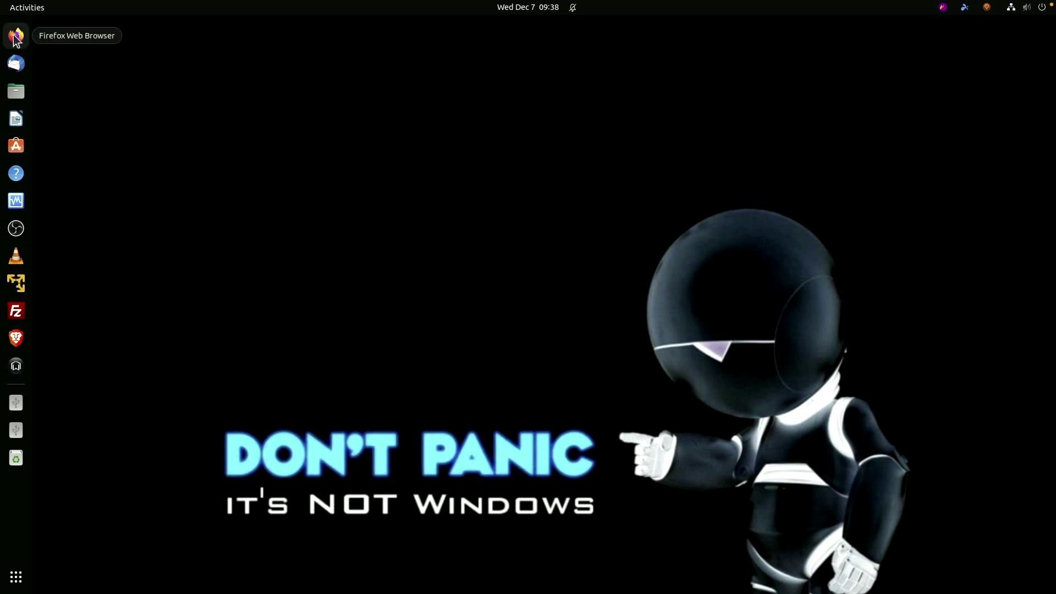
- Open the Firefox browser maximized and load ventoy.net in a new tab, enlarged to 120%
{"action": "left_click", "coordinate": [15, 35]}
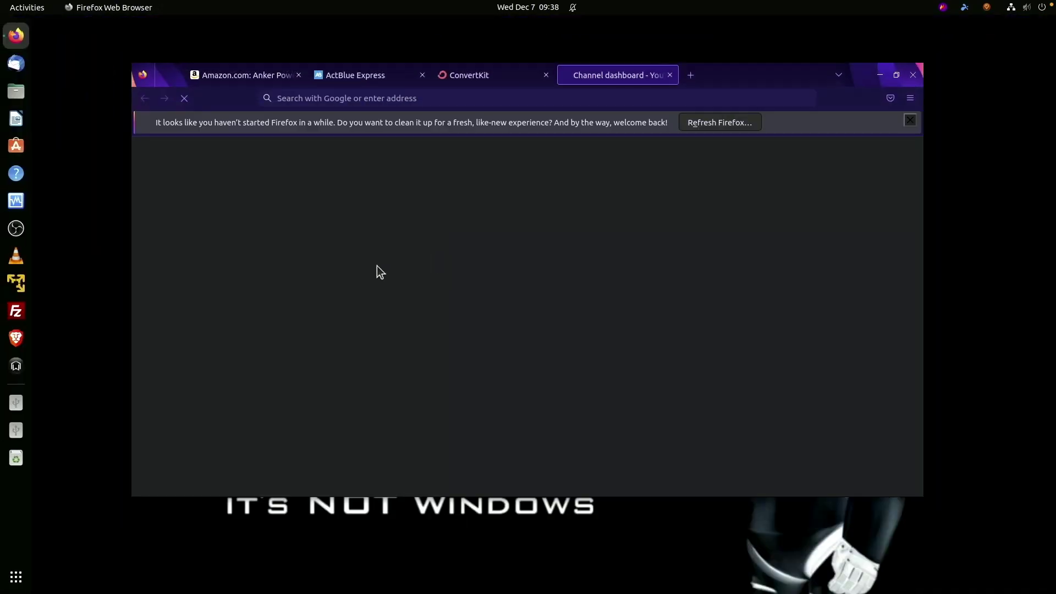
{"action": "left_click", "coordinate": [896, 75]}
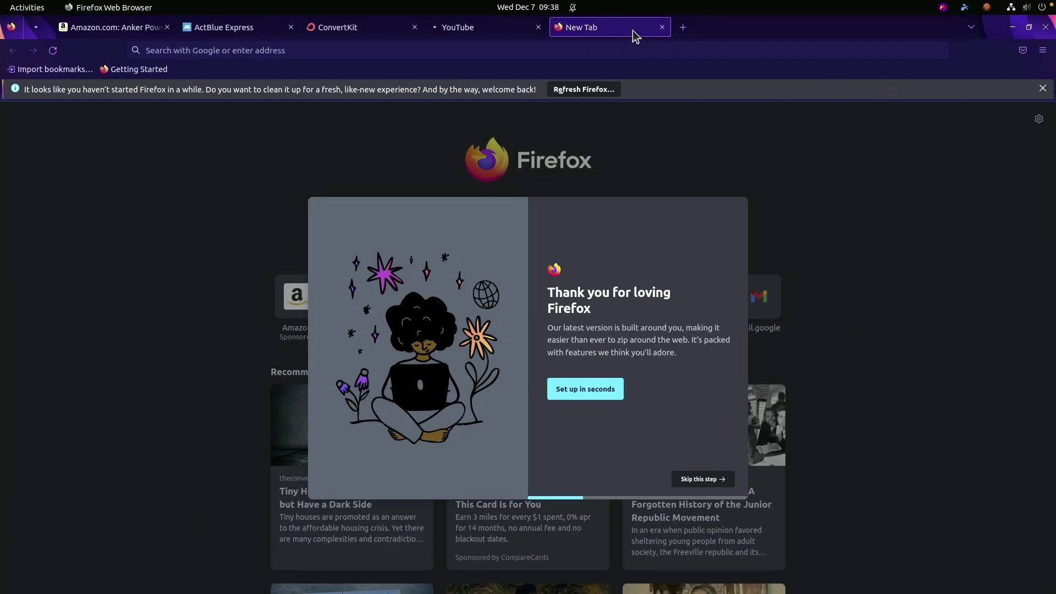
{"action": "left_click", "coordinate": [682, 27]}
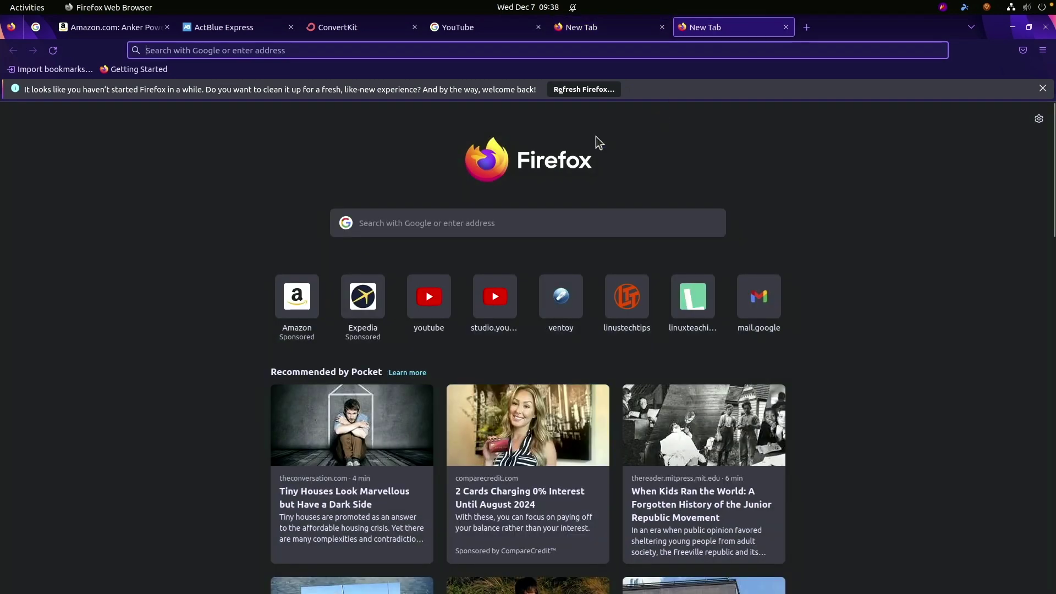
{"action": "type", "text": "ventoy.net/"}
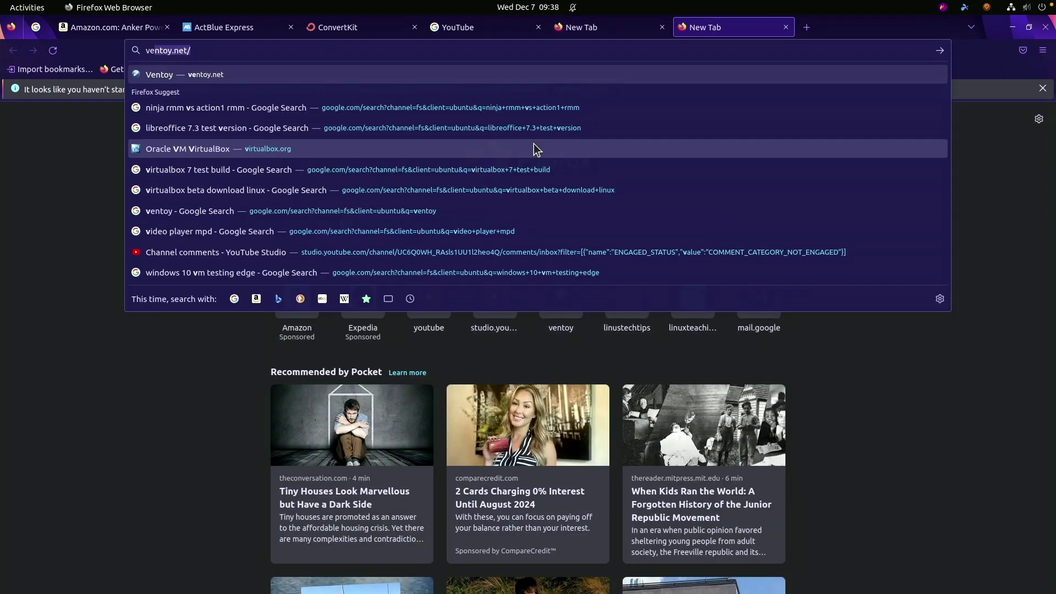
{"action": "key", "text": "Return"}
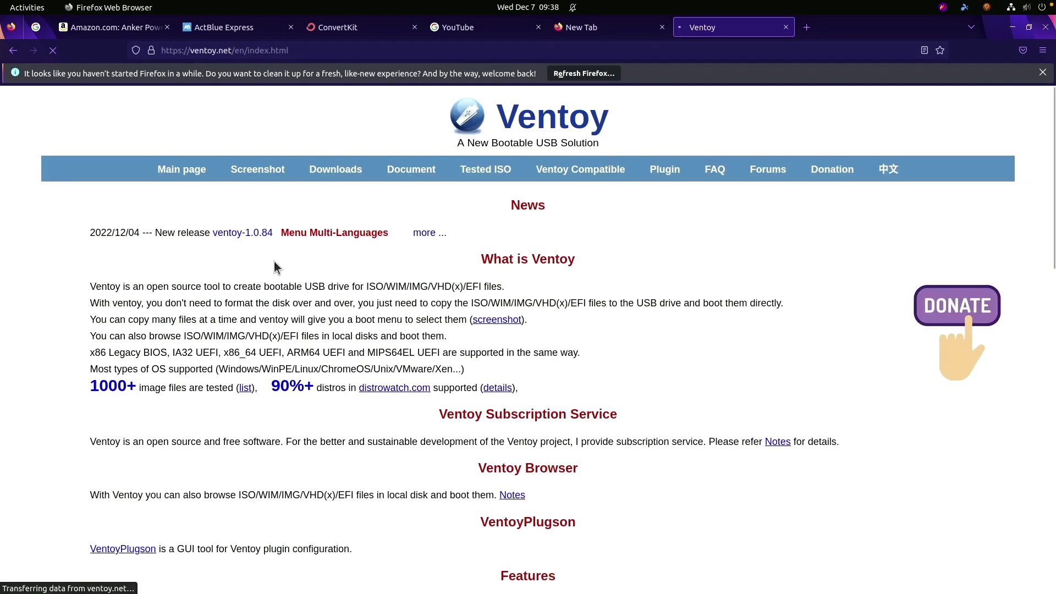
{"action": "key", "text": "ctrl+plus"}
{"action": "key", "text": "ctrl+plus"}
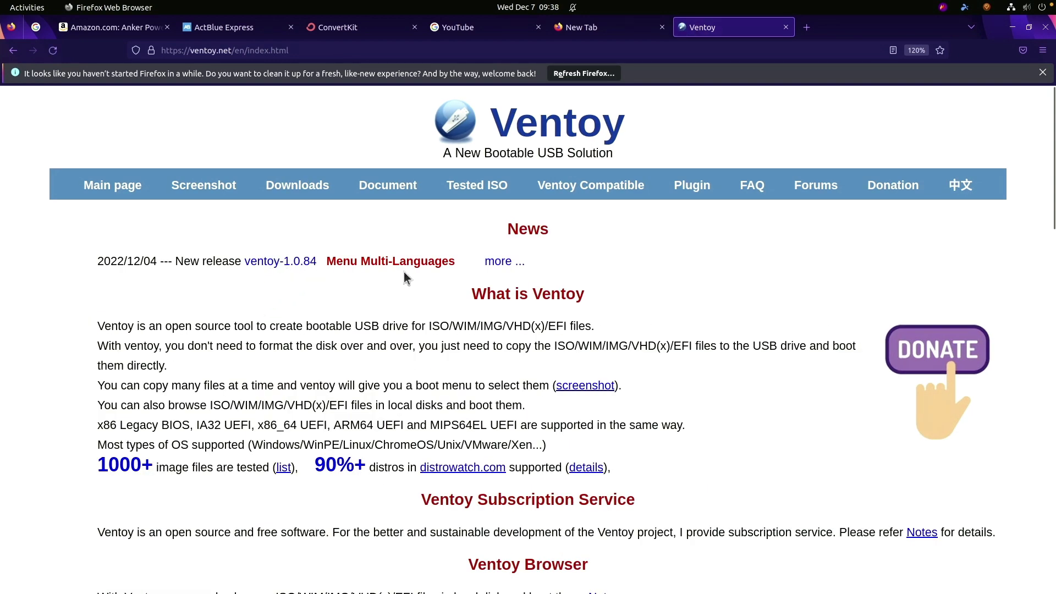
- Go from Ventoy's download page to its GitHub releases and save ventoy-1.0.84-linux.tar.gz in the Downloads folder
{"action": "left_click", "coordinate": [301, 187]}
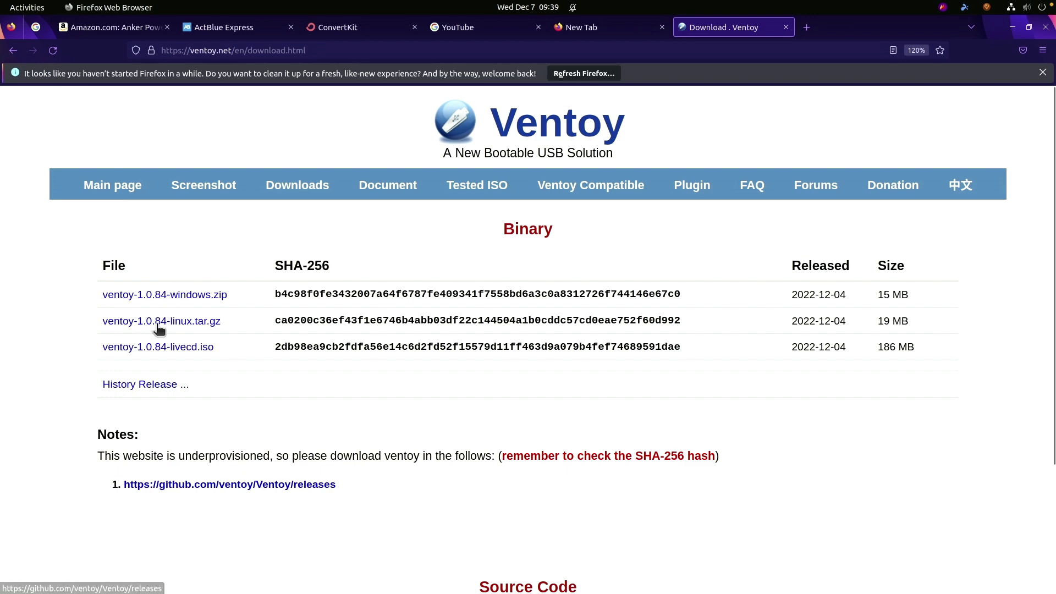
{"action": "left_click", "coordinate": [229, 484]}
{"action": "scroll", "coordinate": [609, 332], "scroll_direction": "down", "scroll_amount": 8}
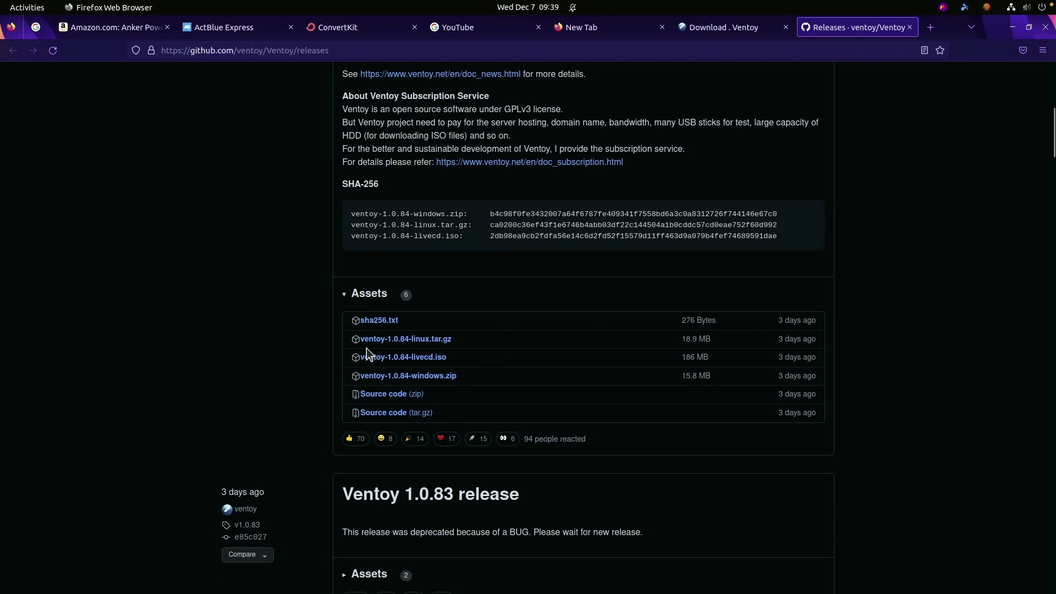
{"action": "left_click", "coordinate": [395, 340]}
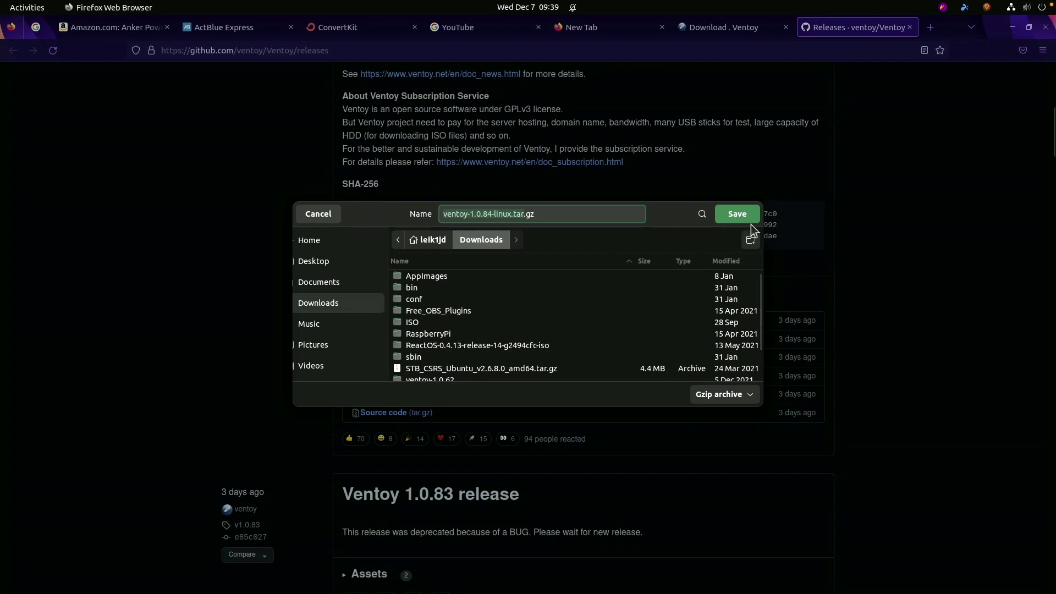
{"action": "left_click", "coordinate": [731, 213]}
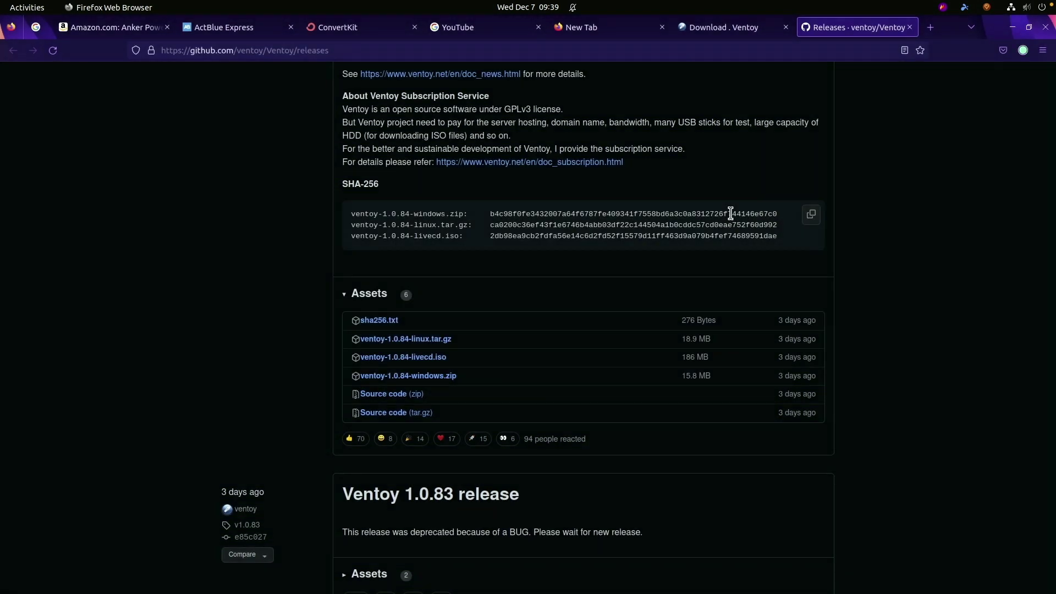
- Show the downloaded Ventoy archive in its folder and close the browser
{"action": "left_click", "coordinate": [1022, 54]}
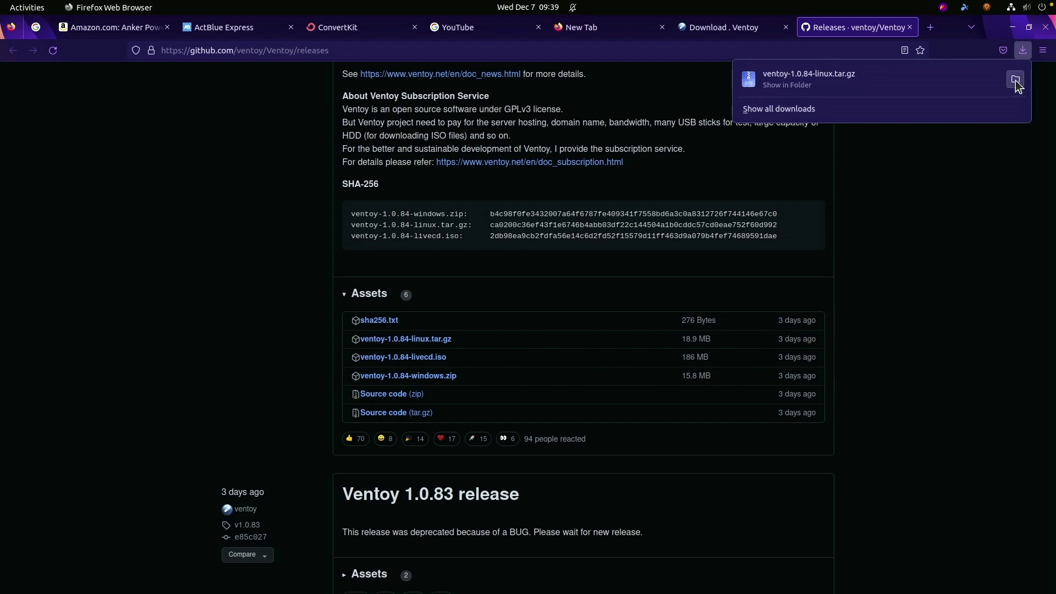
{"action": "left_click", "coordinate": [1015, 80]}
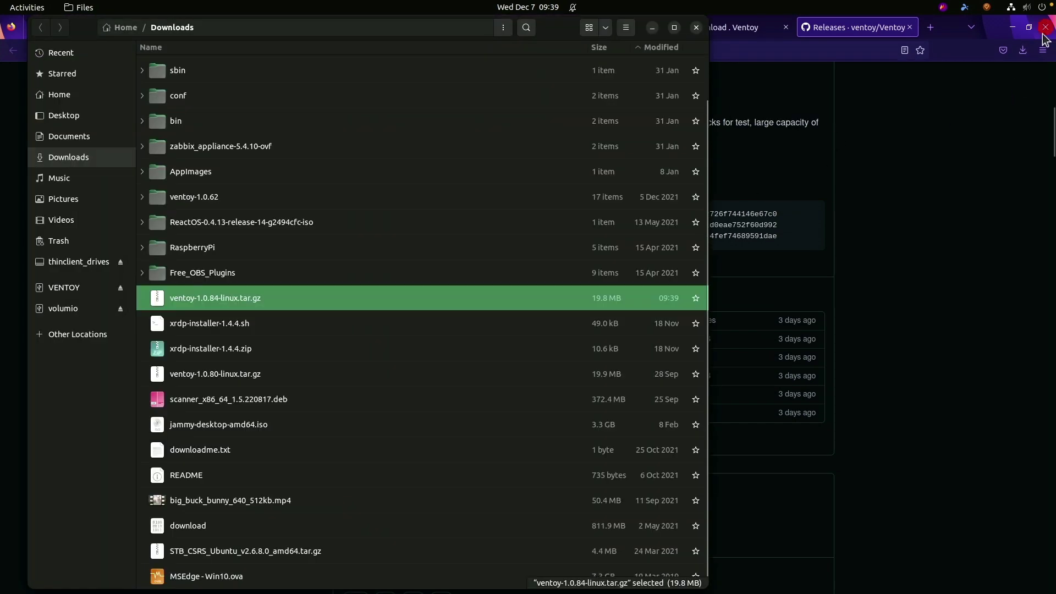
{"action": "left_click", "coordinate": [1046, 28]}
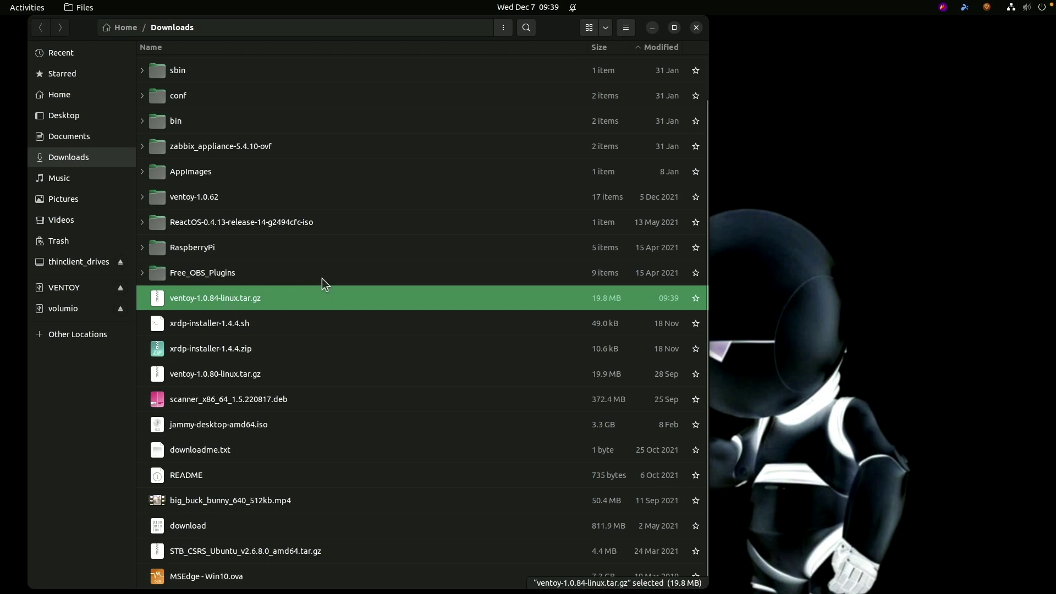
{"action": "right_click", "coordinate": [222, 299]}
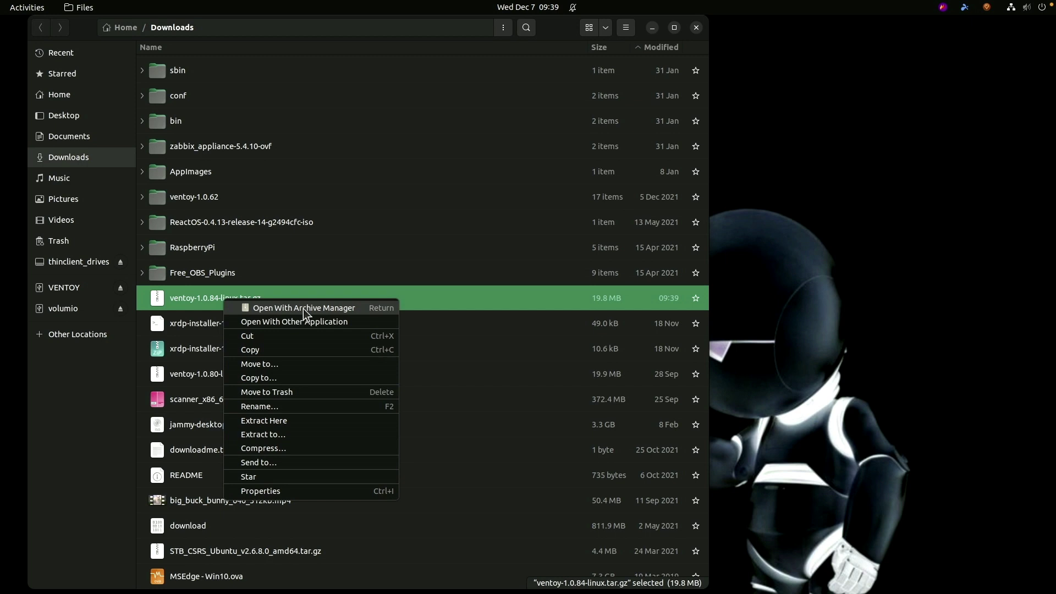
{"action": "left_click", "coordinate": [814, 200]}
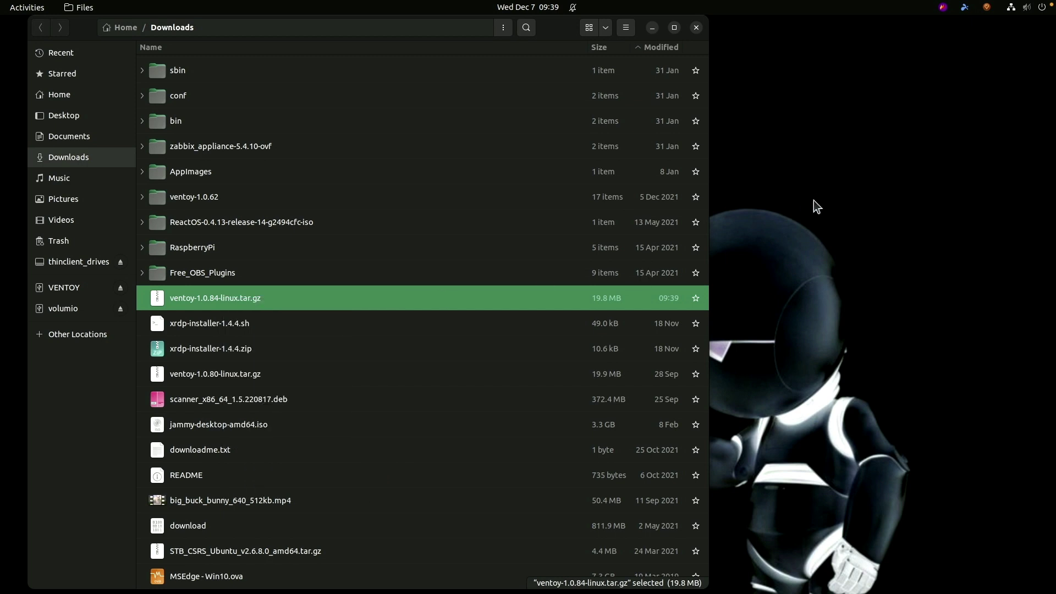
{"action": "left_click", "coordinate": [814, 200]}
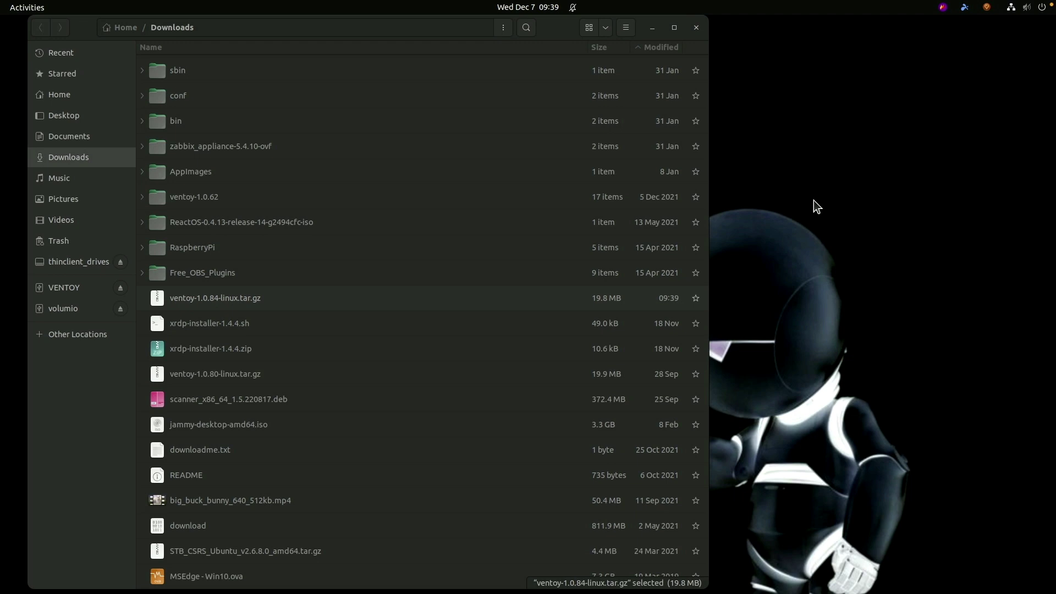
- Open a terminal with enlarged text, move it off the file list and change to the Downloads directory
{"action": "key", "text": "ctrl+alt+t"}
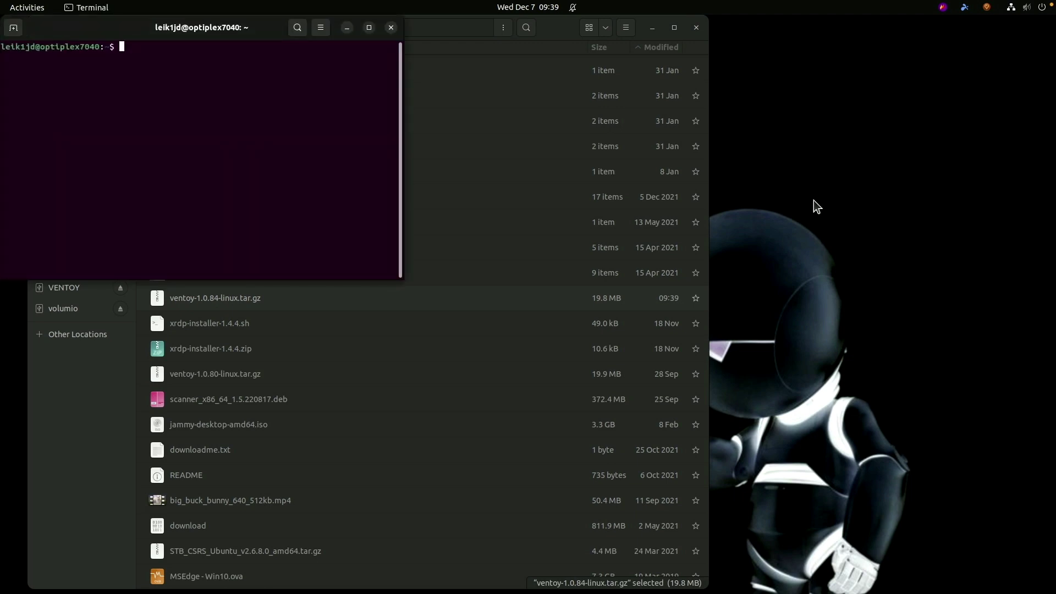
{"action": "key", "text": "ctrl+plus"}
{"action": "key", "text": "ctrl+plus"}
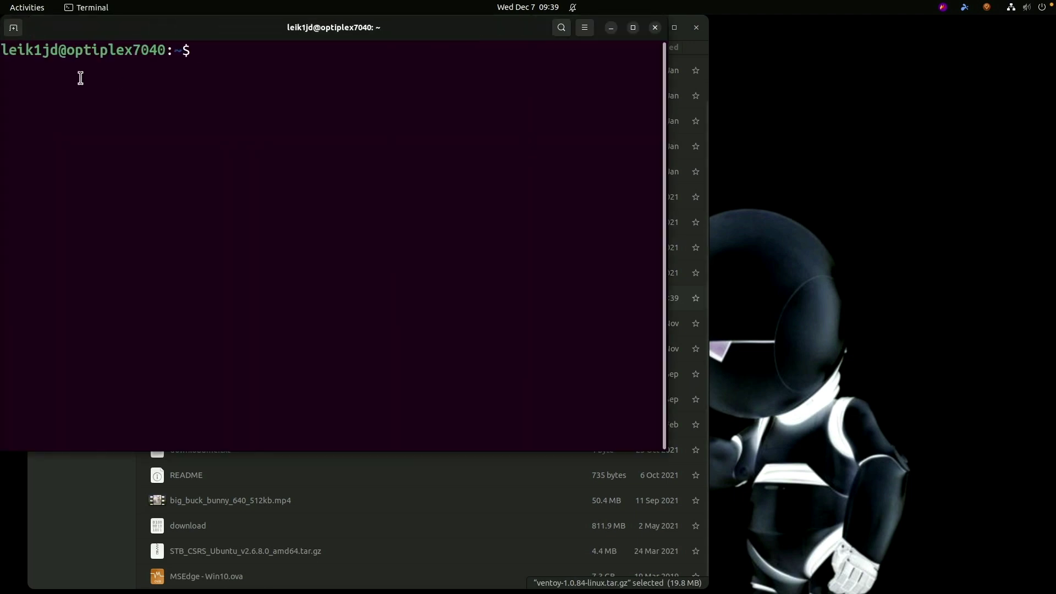
{"action": "mouse_move", "coordinate": [499, 14]}
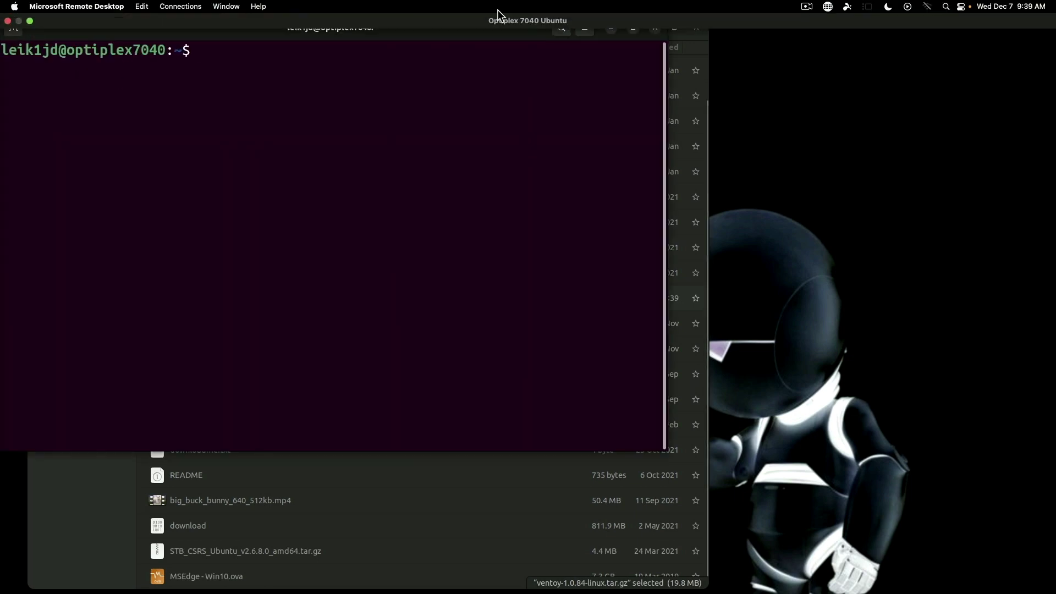
{"action": "triple_click", "coordinate": [568, 63]}
{"action": "left_click_drag", "start_coordinate": [535, 34], "coordinate": [776, 139]}
{"action": "type", "text": "cd Down"}
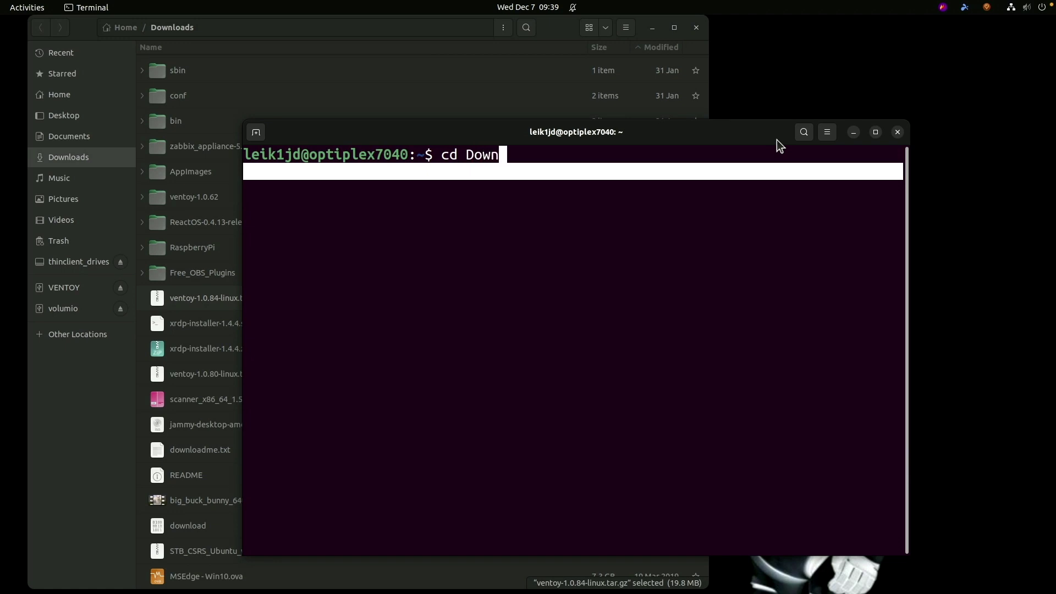
{"action": "key", "text": "Tab"}
{"action": "key", "text": "Return"}
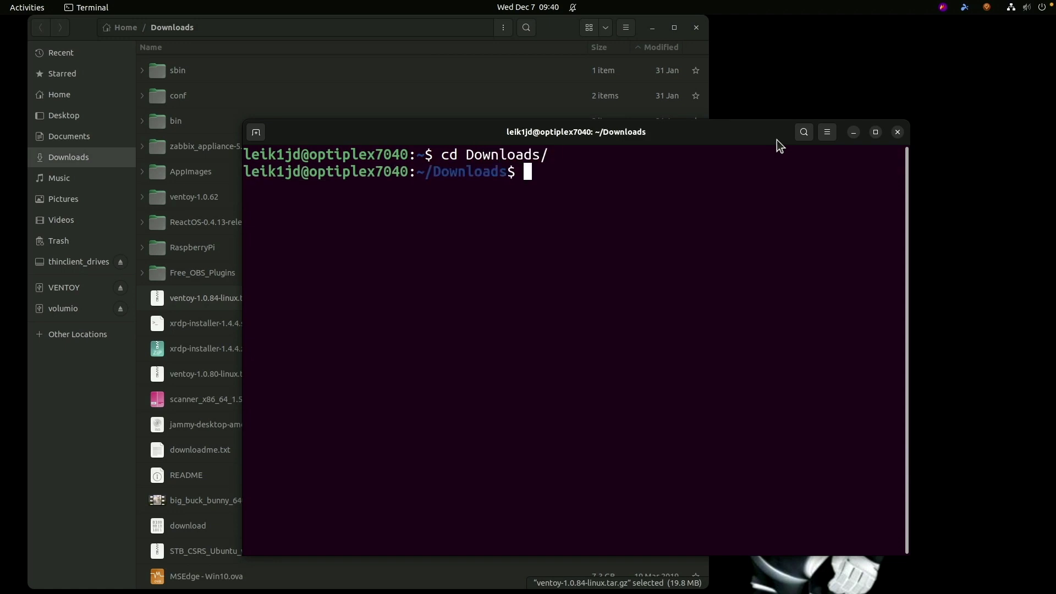
- Extract the Ventoy archive with tar -zxvf ventoy-1.0.84-linux.tar.gz
{"action": "type", "text": "tar -zxvf vent"}
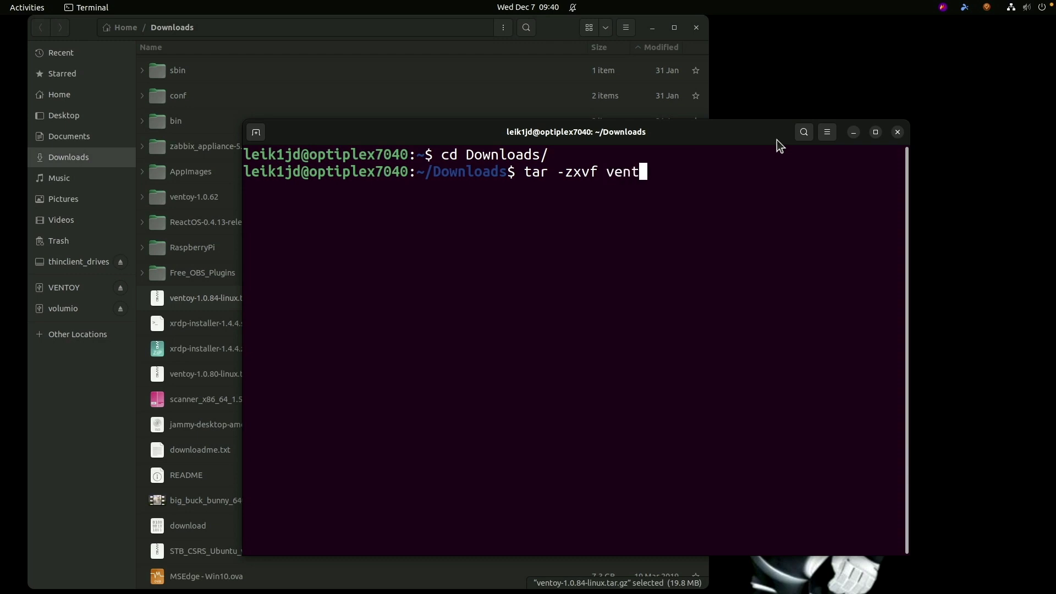
{"action": "key", "text": "Tab"}
{"action": "type", "text": "4-linux.tar.gz"}
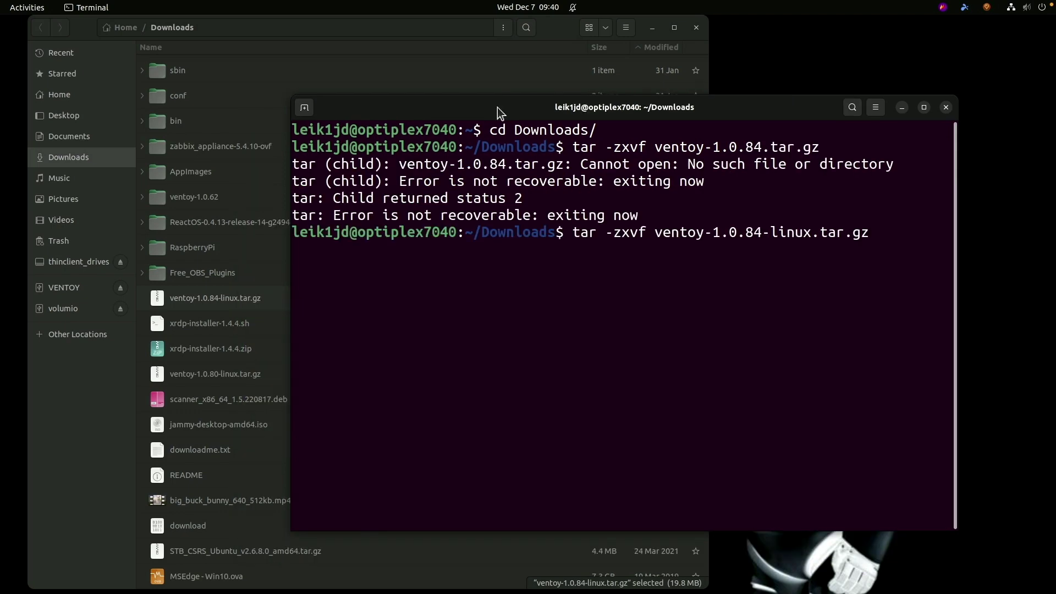
{"action": "key", "text": "Return"}
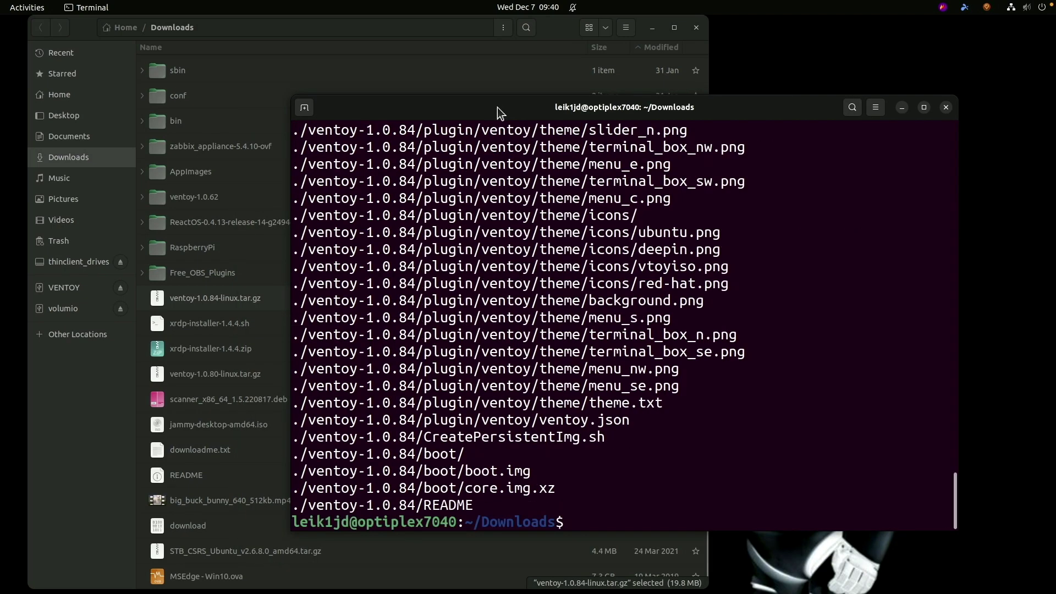
- Change into the ventoy-1.0.84 directory and list its contents
{"action": "type", "text": "cd ven"}
{"action": "key", "text": "Tab"}
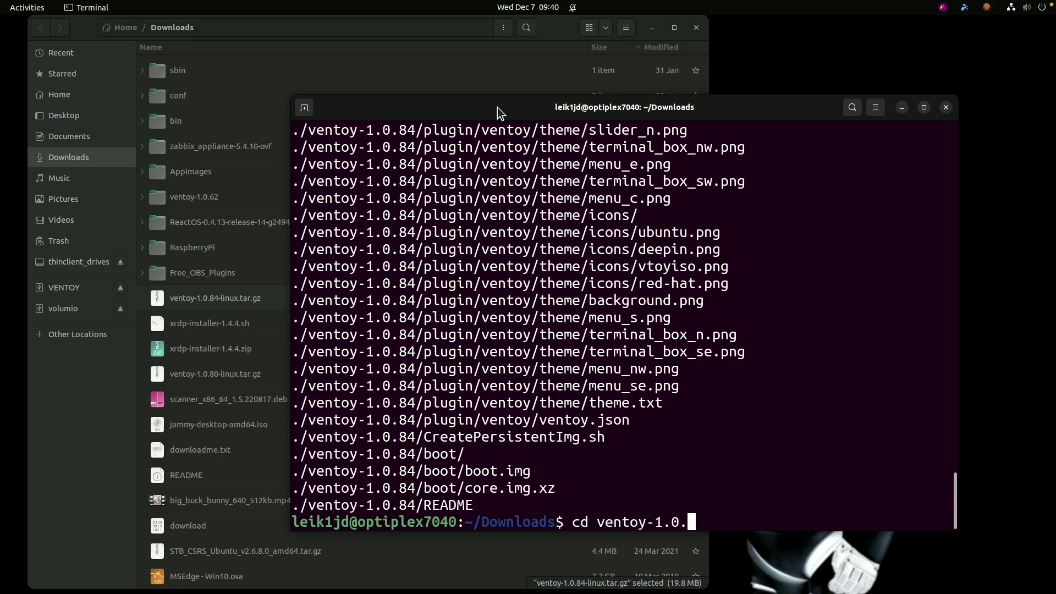
{"action": "type", "text": "84"}
{"action": "key", "text": "Return"}
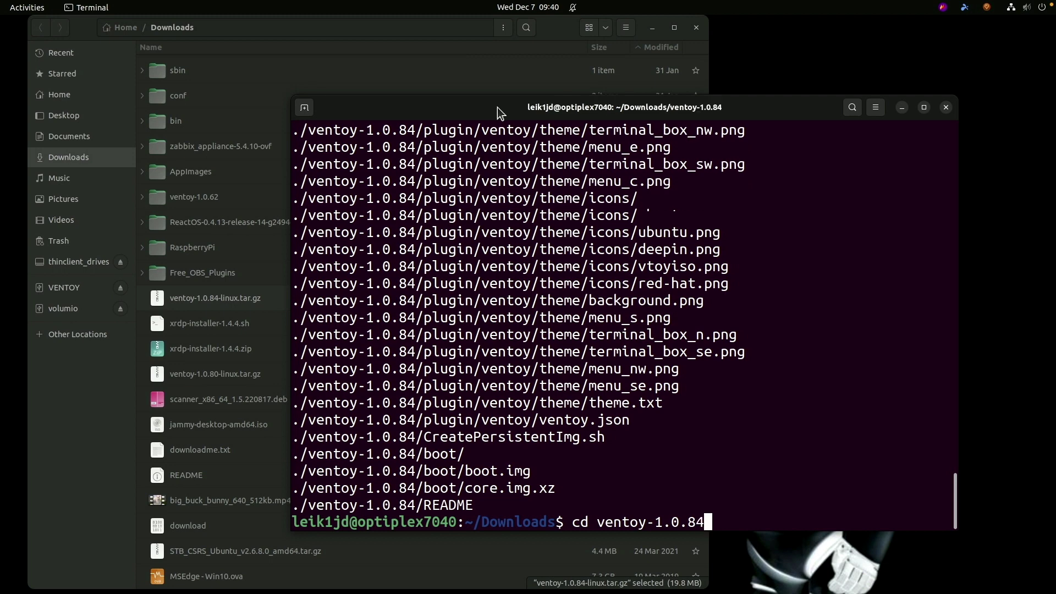
{"action": "type", "text": "ls"}
{"action": "key", "text": "Return"}
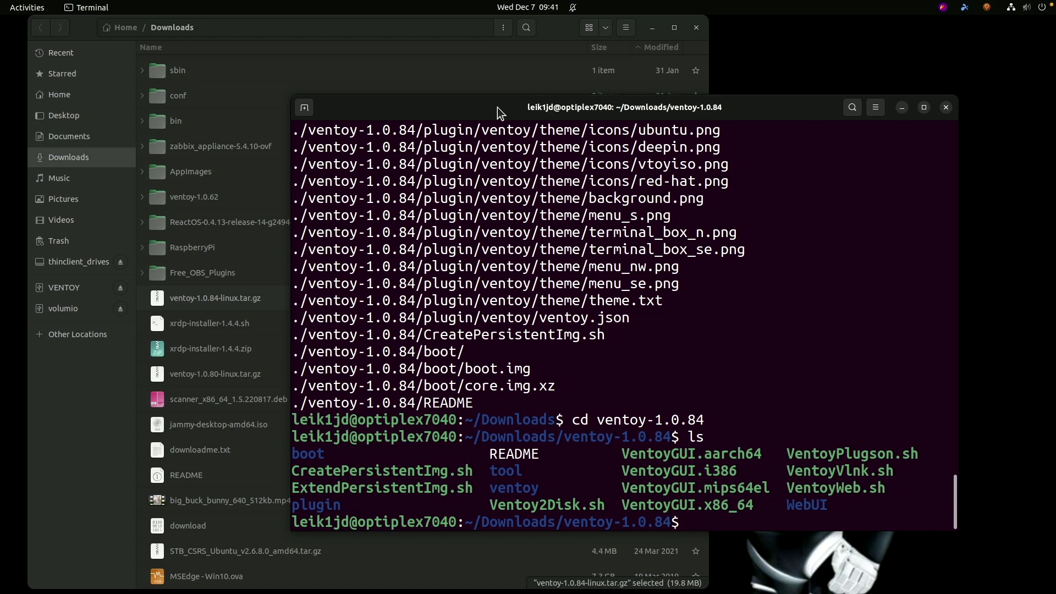
- Run ./Ventoy2Disk.sh without arguments to view its usage options
{"action": "type", "text": "/Ventoy2"}
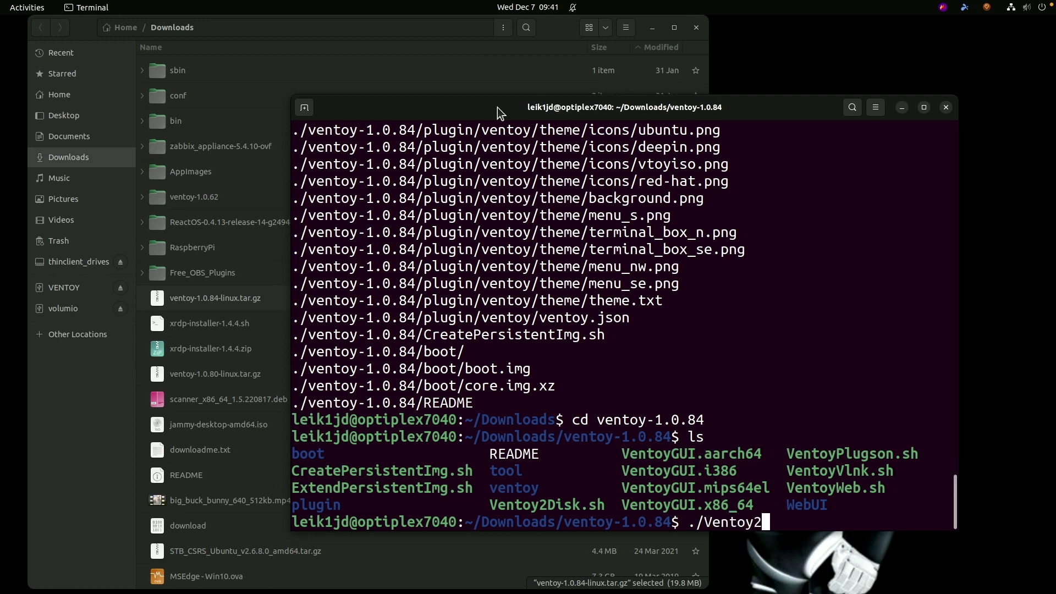
{"action": "key", "text": "Tab"}
{"action": "key", "text": "Return"}
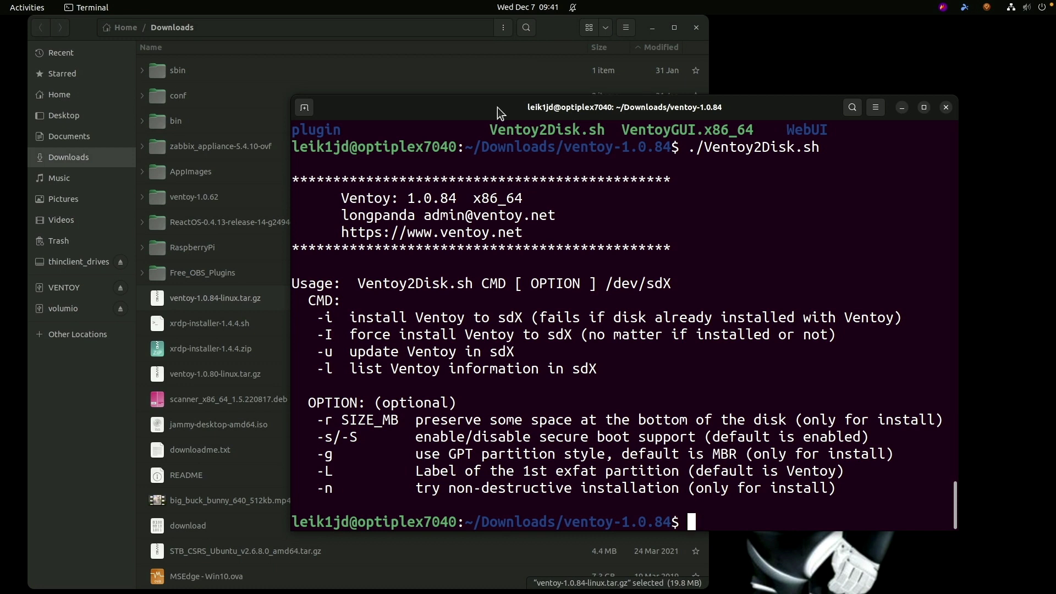
- Clear the terminal and list the ventoy-1.0.84 directory again
{"action": "key", "text": "ctrl+l"}
{"action": "type", "text": "ls"}
{"action": "key", "text": "Return"}
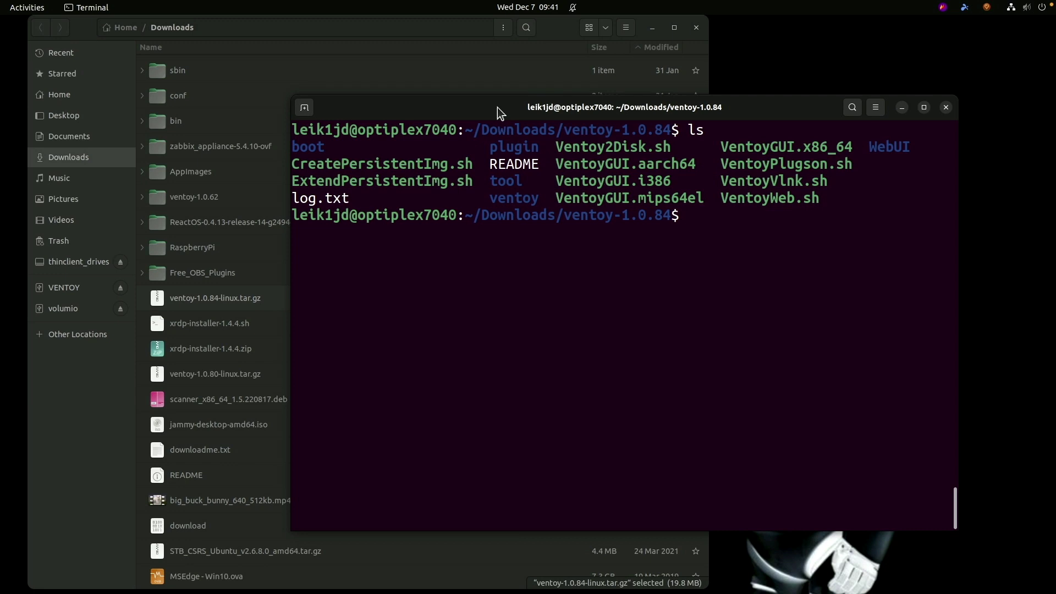
- Launch the graphical installer with ./VentoyGUI.x86_64 and authenticate with the account password
{"action": "type", "text": "./VentoyGUI."}
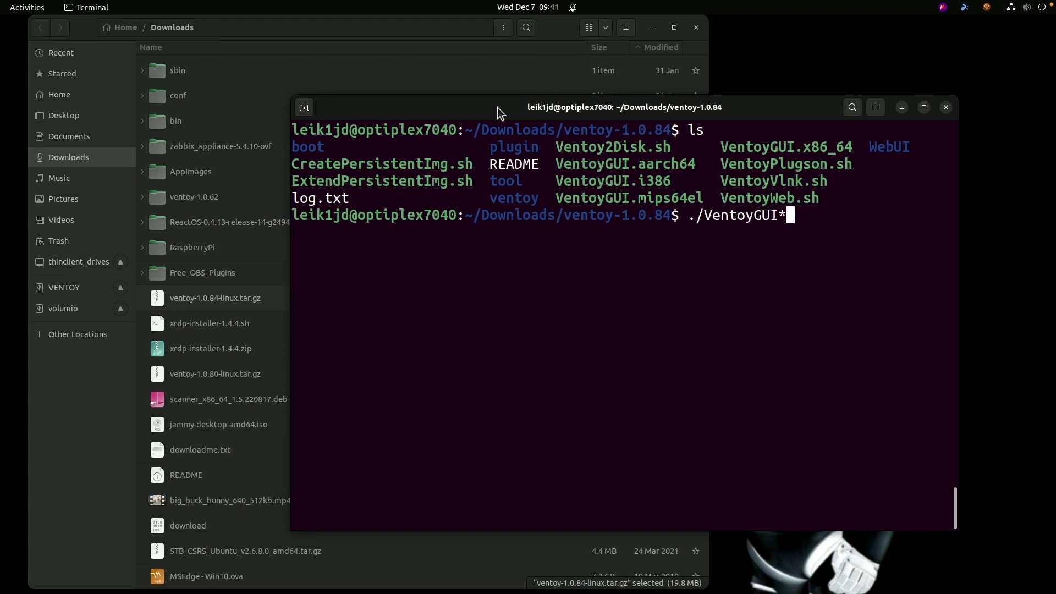
{"action": "type", "text": "x"}
{"action": "key", "text": "Tab"}
{"action": "key", "text": "Return"}
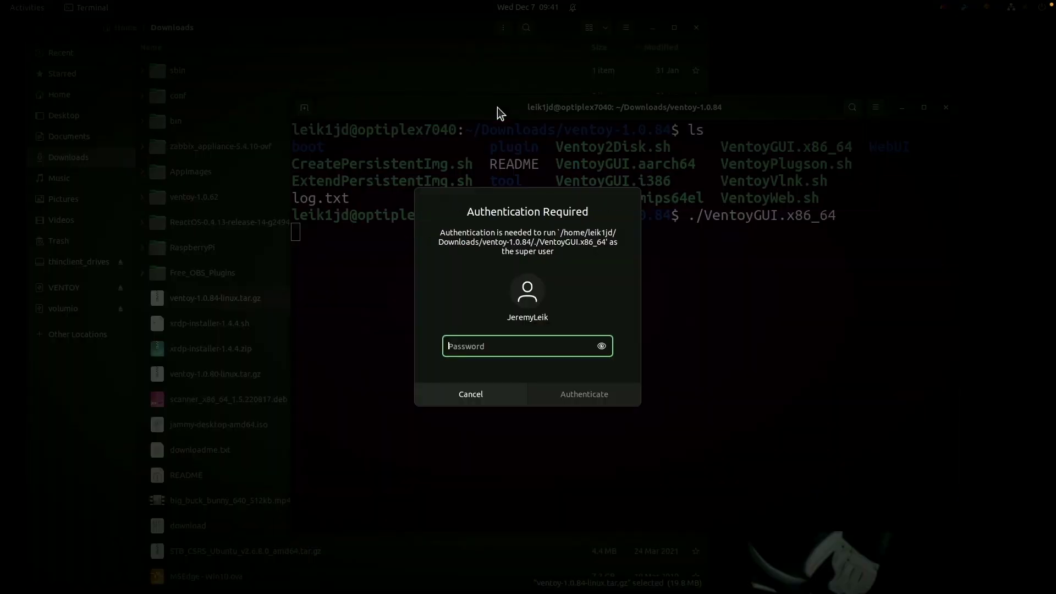
{"action": "type", "text": "**********"}
{"action": "key", "text": "Return"}
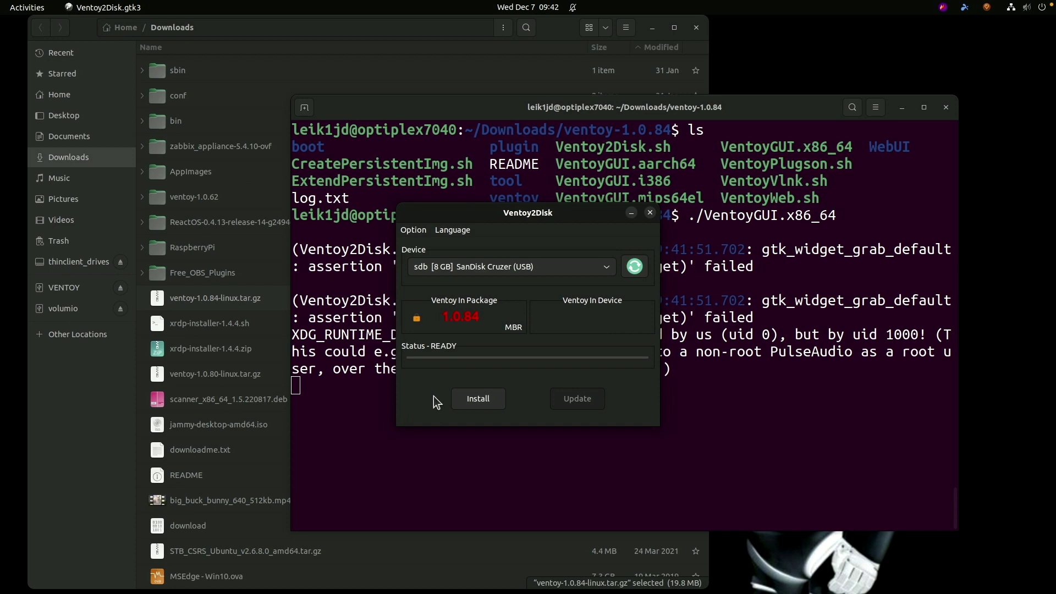
- Install Ventoy 1.0.84 on the 8 GB SanDisk Cruzer, accepting both format warnings, and close the installer and terminal
{"action": "left_click", "coordinate": [481, 403]}
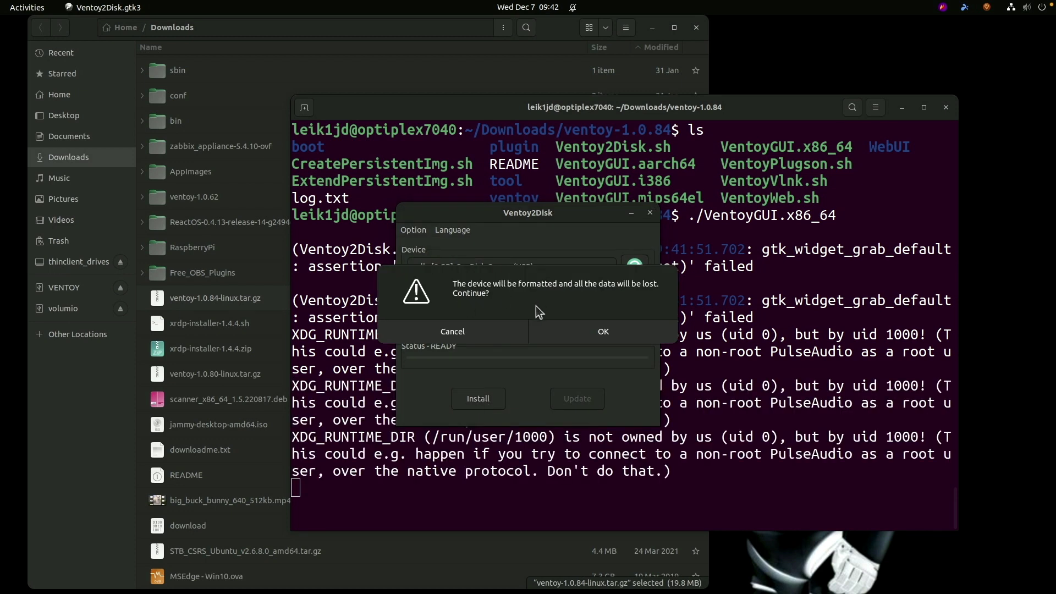
{"action": "left_click", "coordinate": [591, 337]}
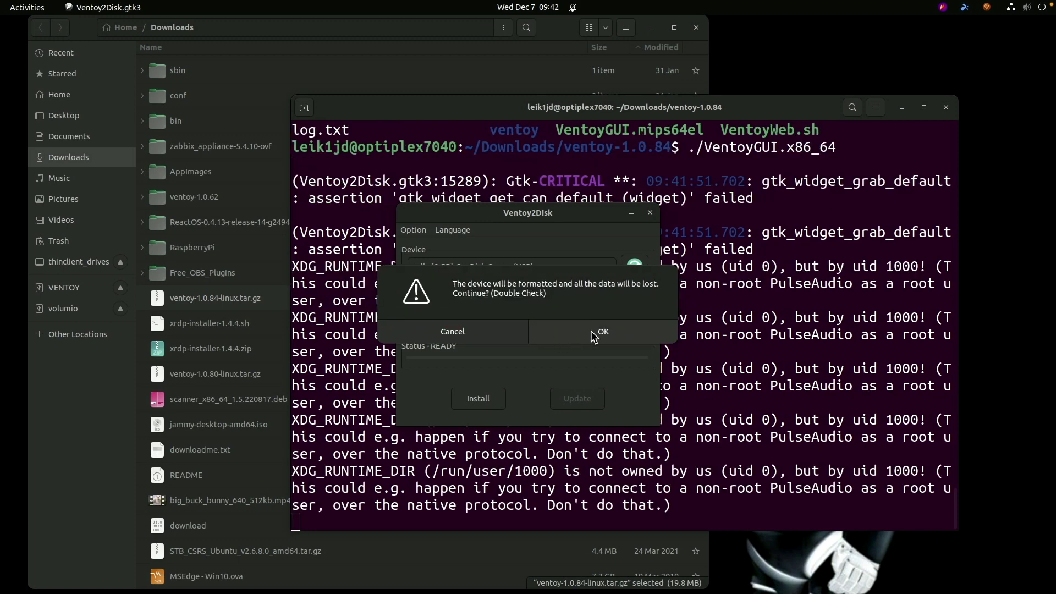
{"action": "left_click", "coordinate": [590, 331]}
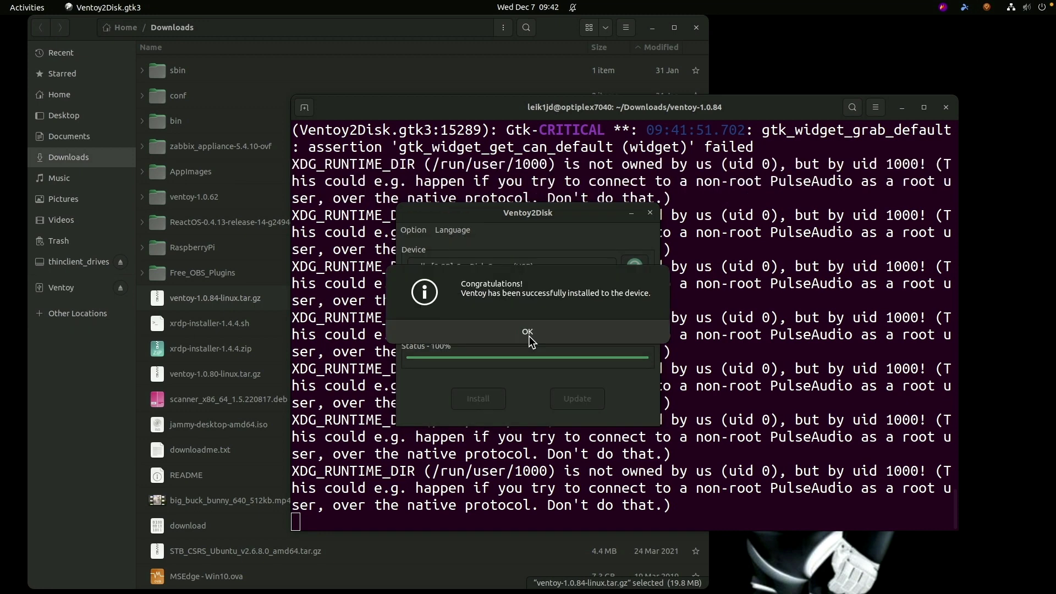
{"action": "left_click", "coordinate": [529, 335]}
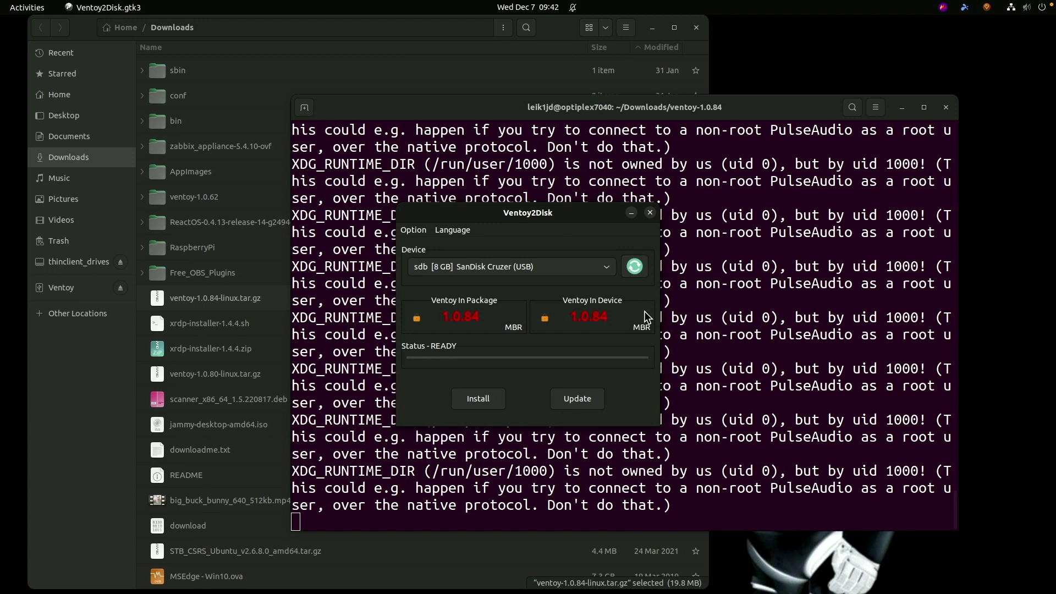
{"action": "left_click", "coordinate": [649, 212]}
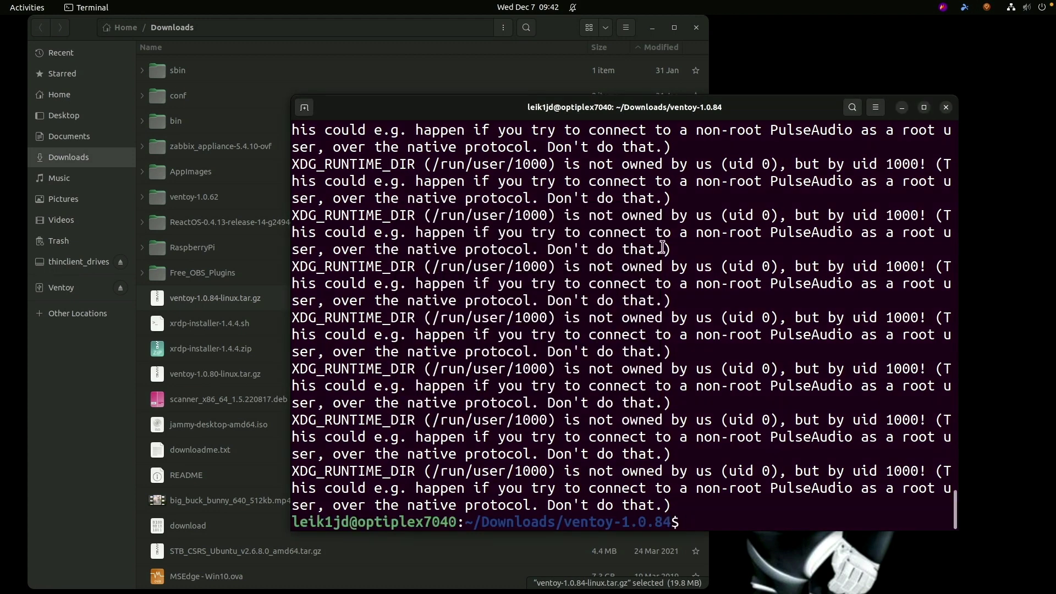
{"action": "key", "text": "ctrl+d"}
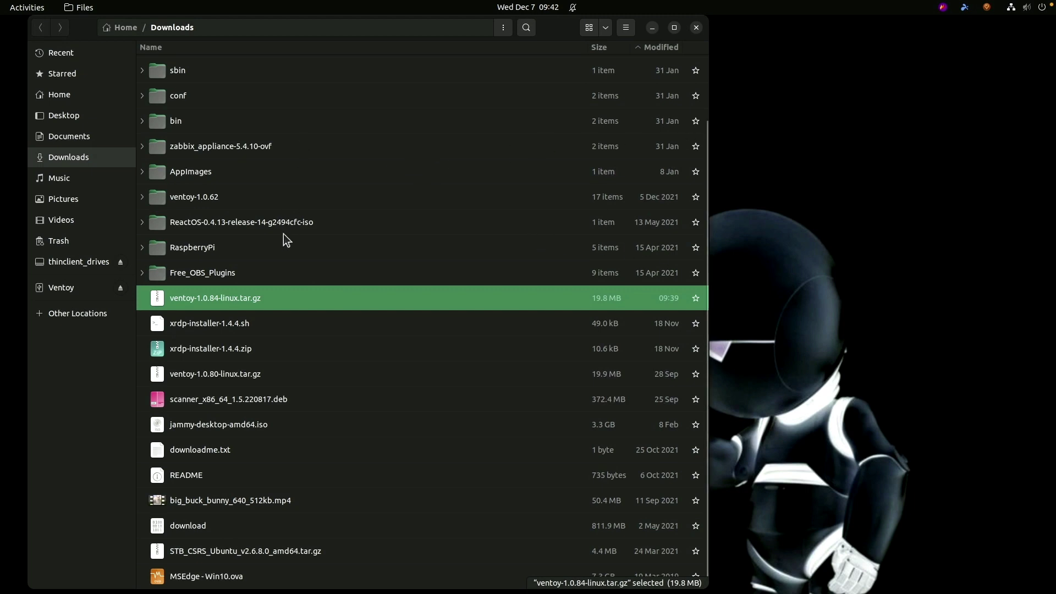
- Mount the Ventoy drive while trying to move jammy-desktop-amd64.iso onto it, authenticating with the account password
{"action": "key", "text": "ctrl+c"}
{"action": "left_click", "coordinate": [197, 421]}
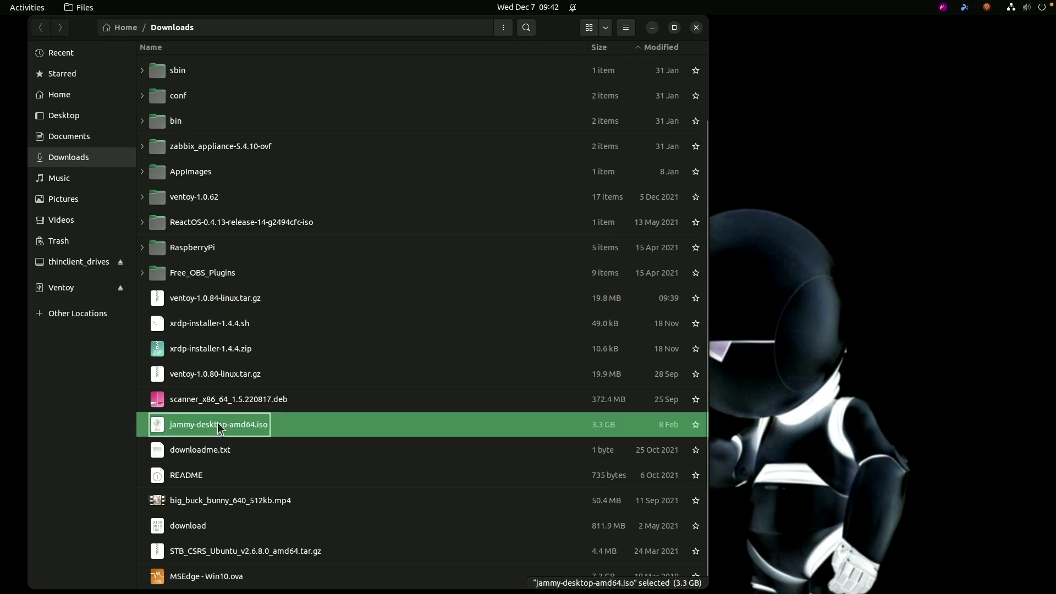
{"action": "left_click_drag", "start_coordinate": [220, 428], "coordinate": [70, 288]}
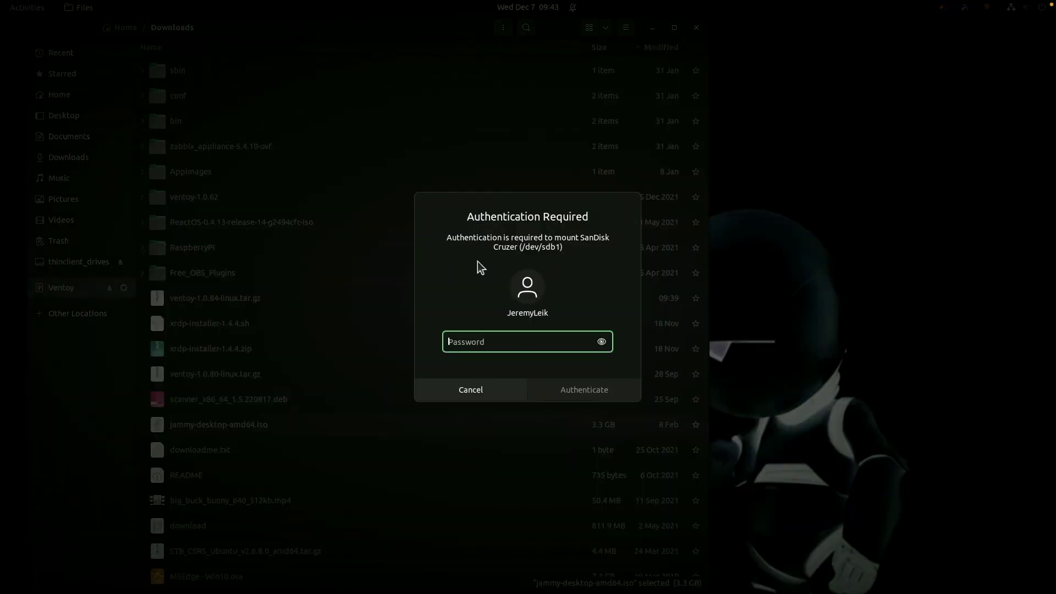
{"action": "type", "text": "••••••••••"}
{"action": "key", "text": "Return"}
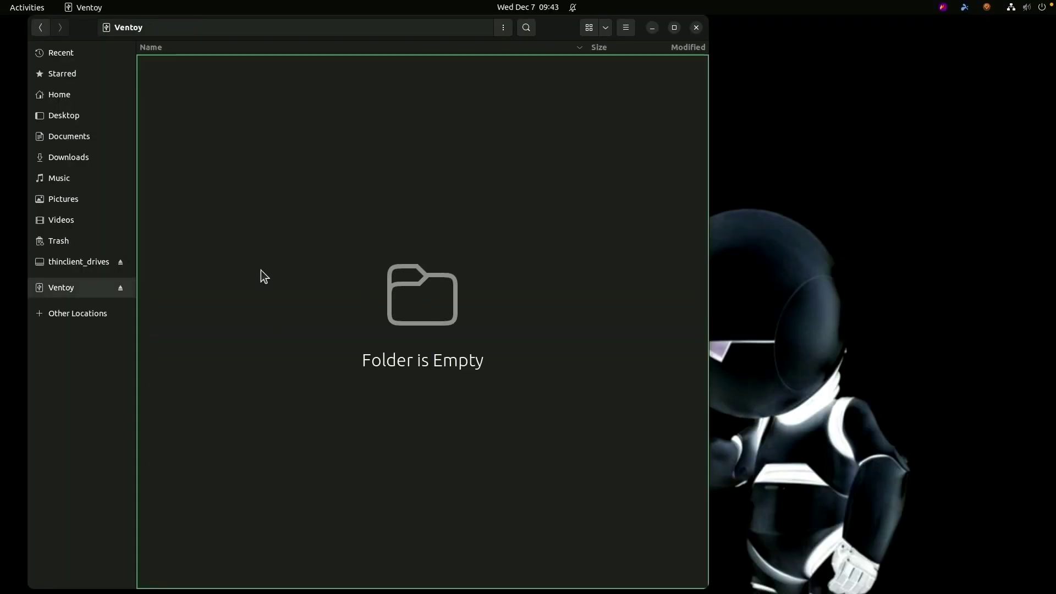
- Copy jammy-desktop-amd64.iso from the Downloads folder to the Ventoy drive and close the file manager window
{"action": "left_click", "coordinate": [70, 266]}
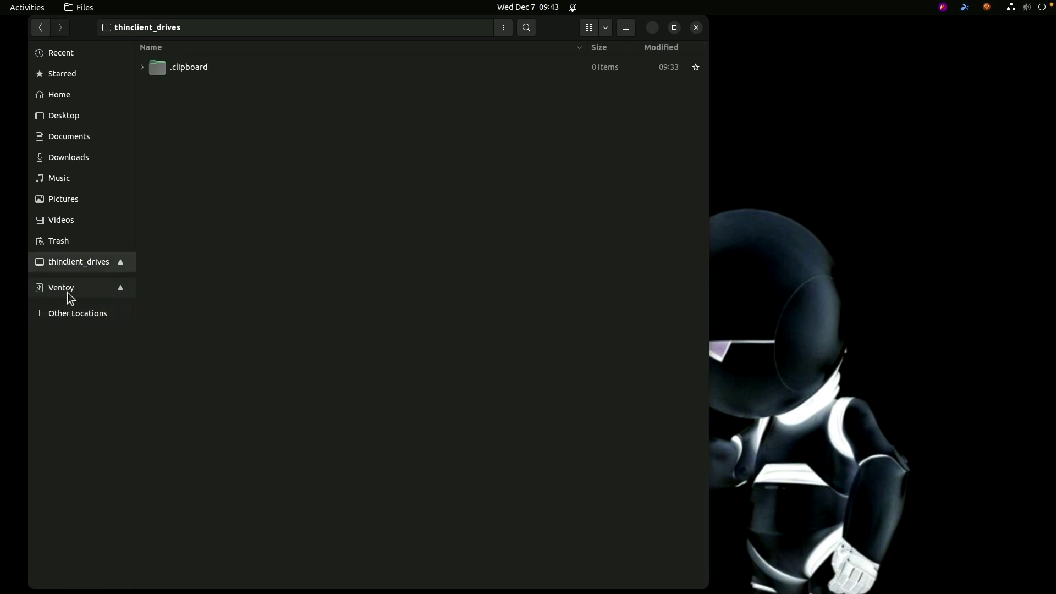
{"action": "left_click", "coordinate": [76, 158]}
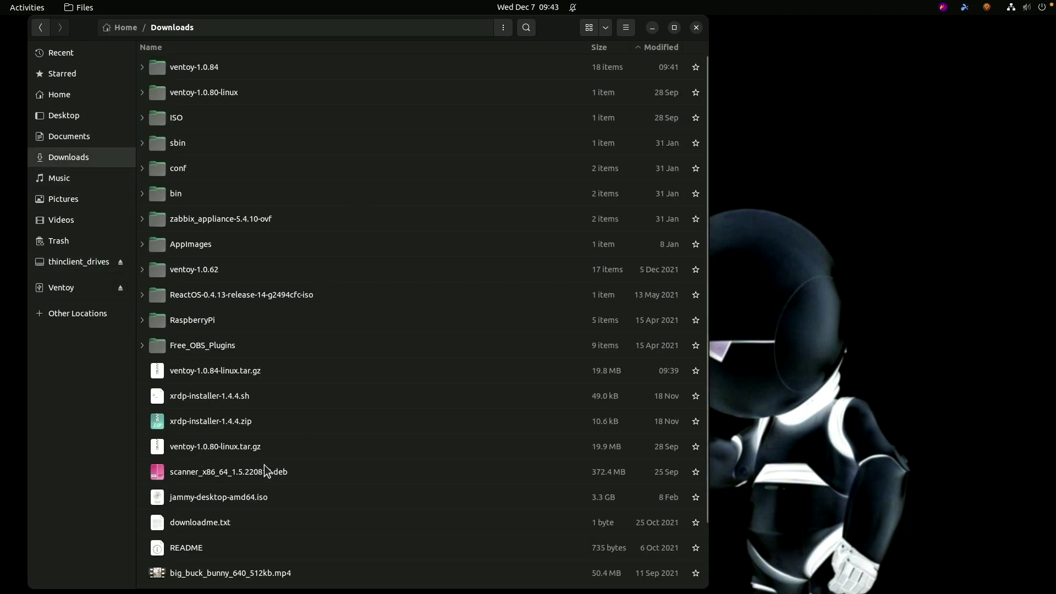
{"action": "left_click", "coordinate": [194, 501]}
{"action": "right_click", "coordinate": [196, 499]}
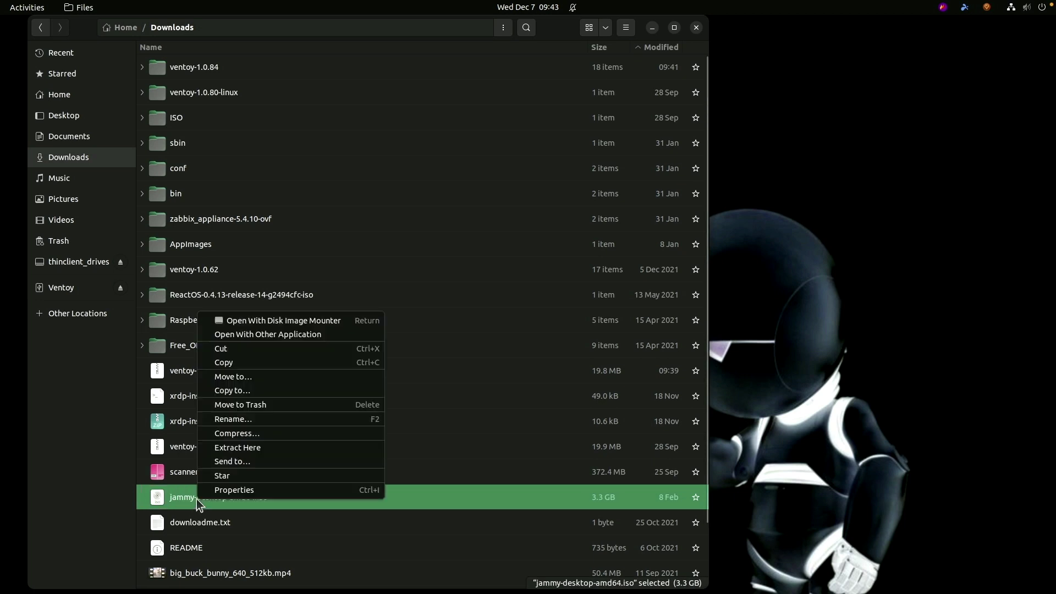
{"action": "left_click", "coordinate": [250, 363]}
{"action": "left_click", "coordinate": [65, 288]}
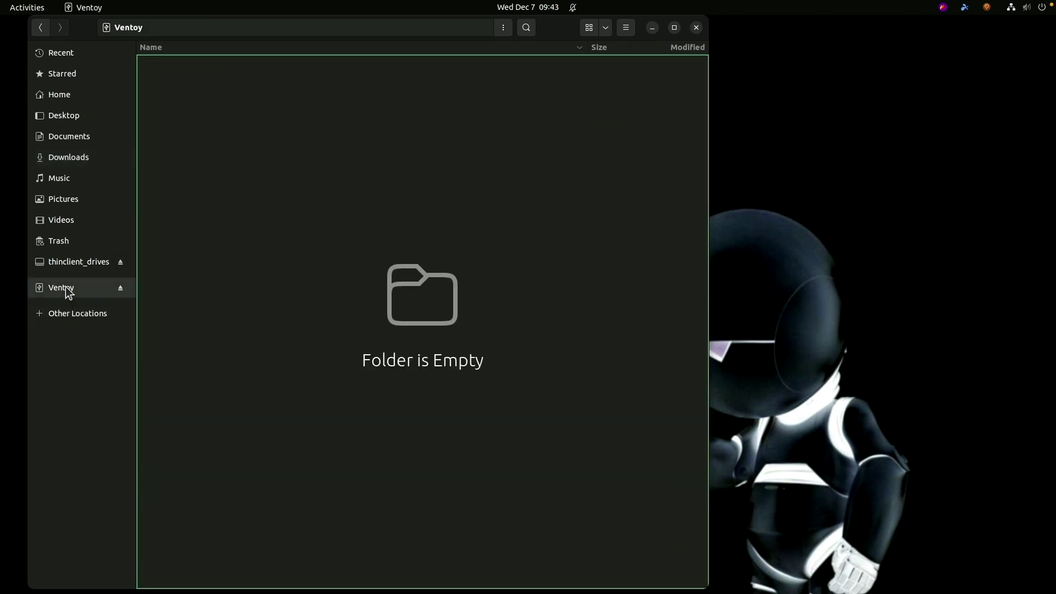
{"action": "right_click", "coordinate": [326, 208]}
{"action": "left_click", "coordinate": [384, 246]}
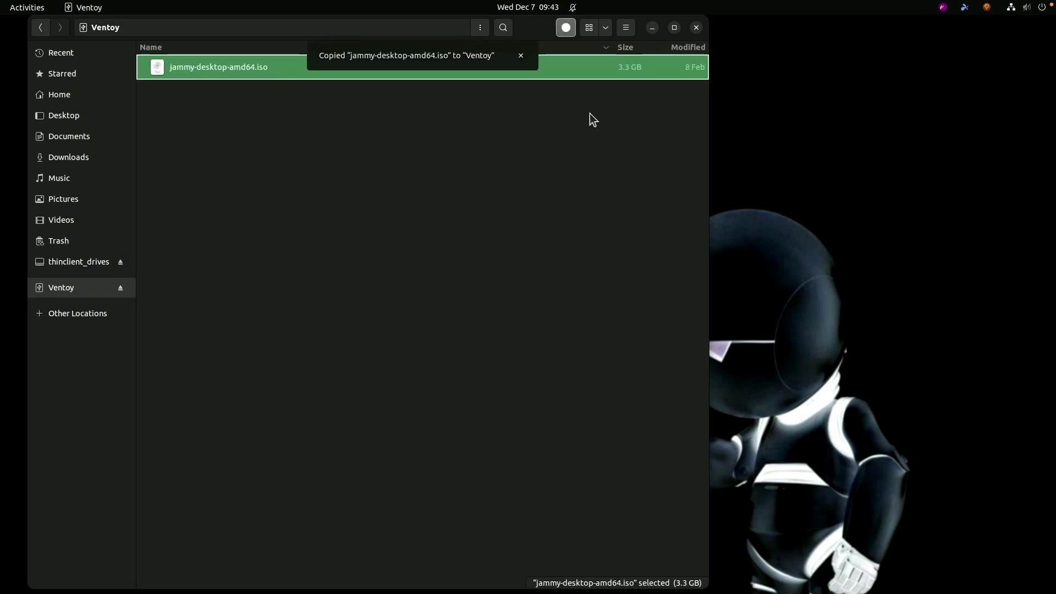
{"action": "key", "text": "ctrl+w"}
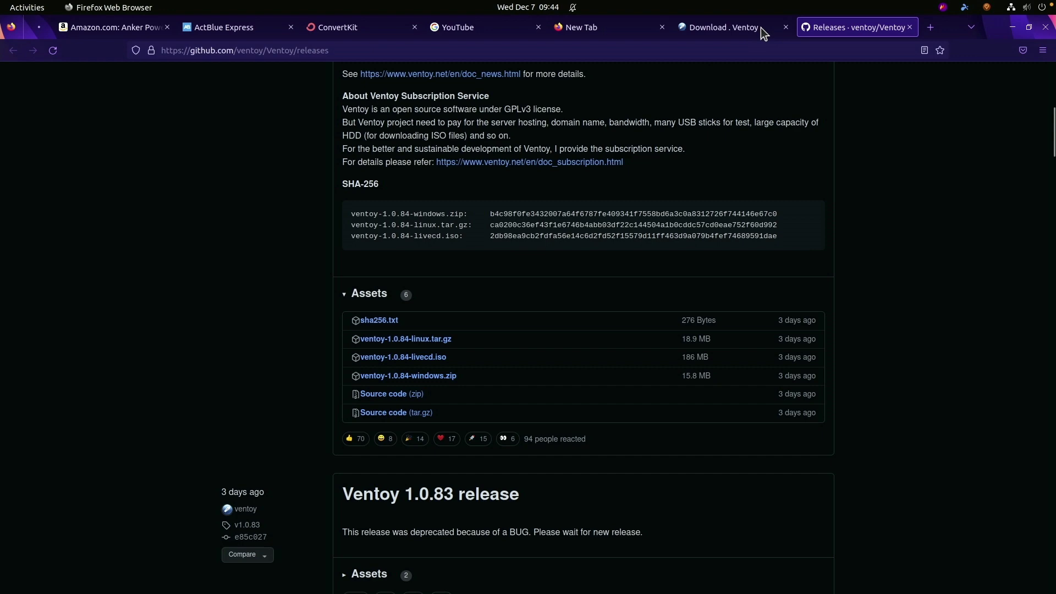
- Open the tested image list from the Ventoy website's main page and examine the supported OS series and tested image files
{"action": "left_click", "coordinate": [723, 26]}
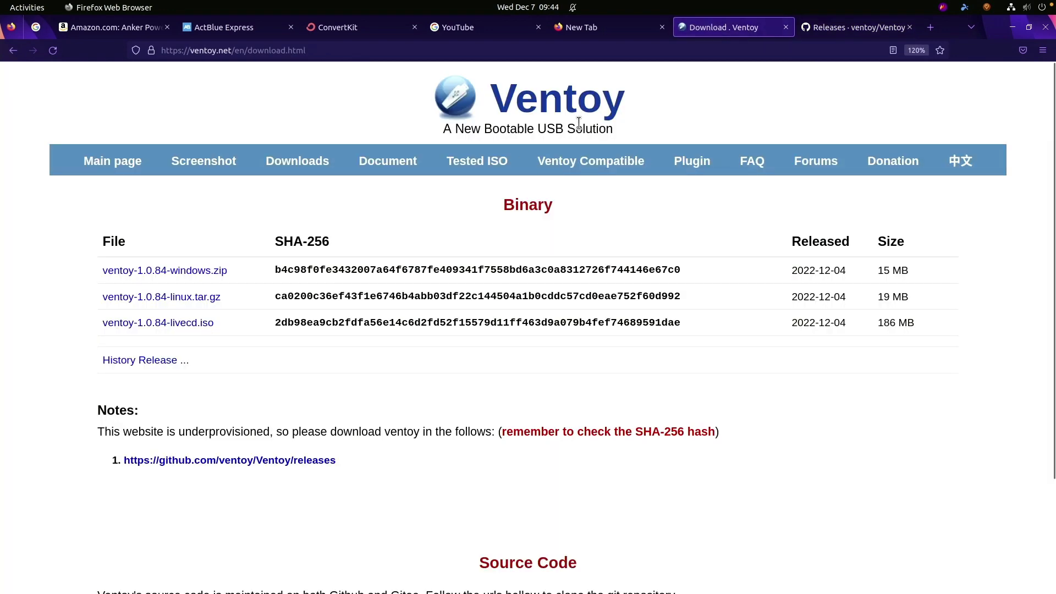
{"action": "left_click", "coordinate": [121, 170]}
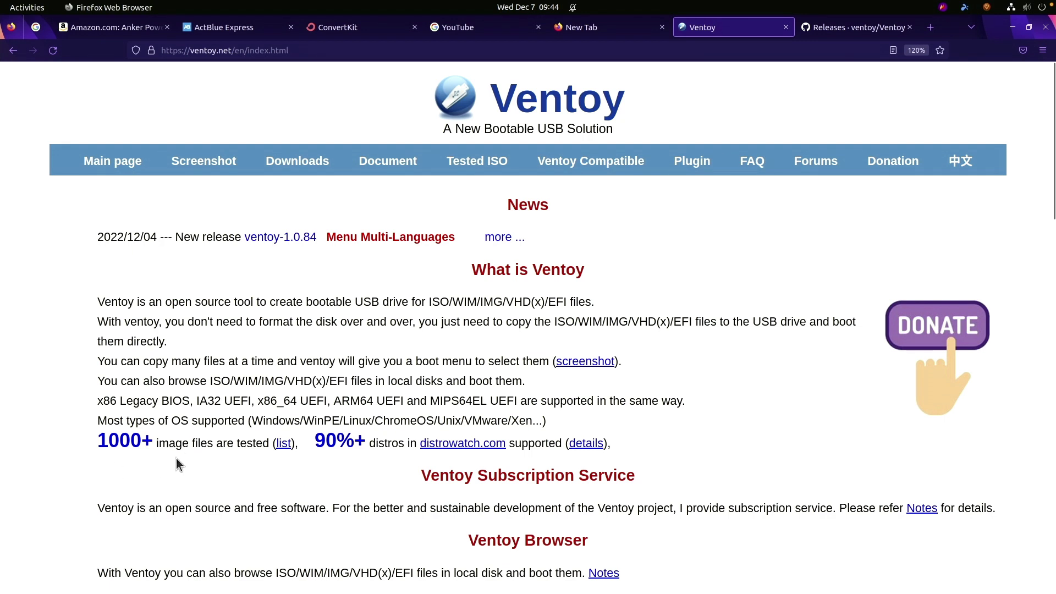
{"action": "left_click", "coordinate": [284, 444]}
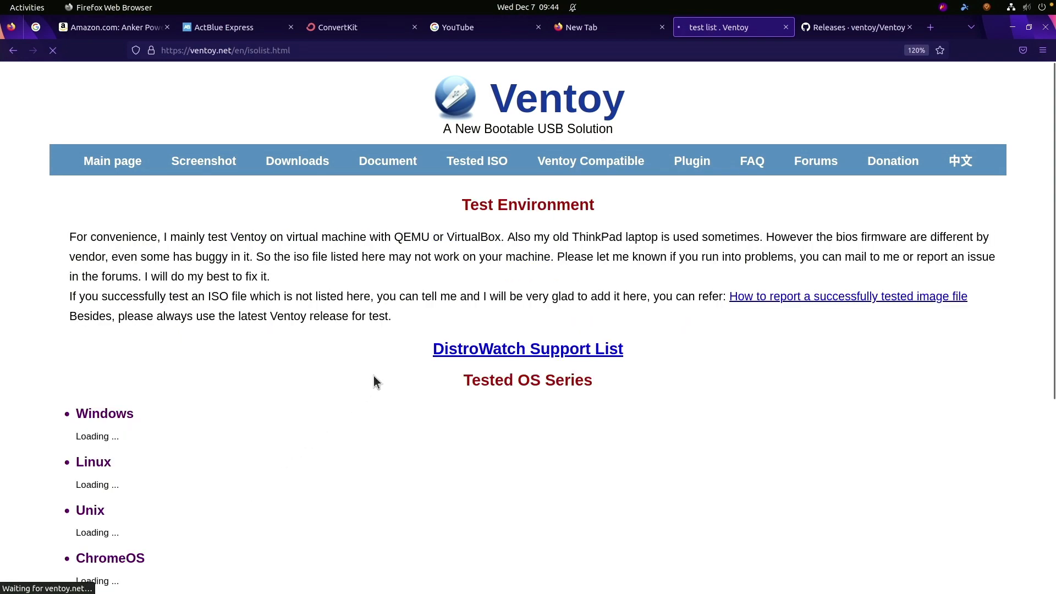
{"action": "scroll", "coordinate": [374, 376], "scroll_direction": "down", "scroll_amount": 5}
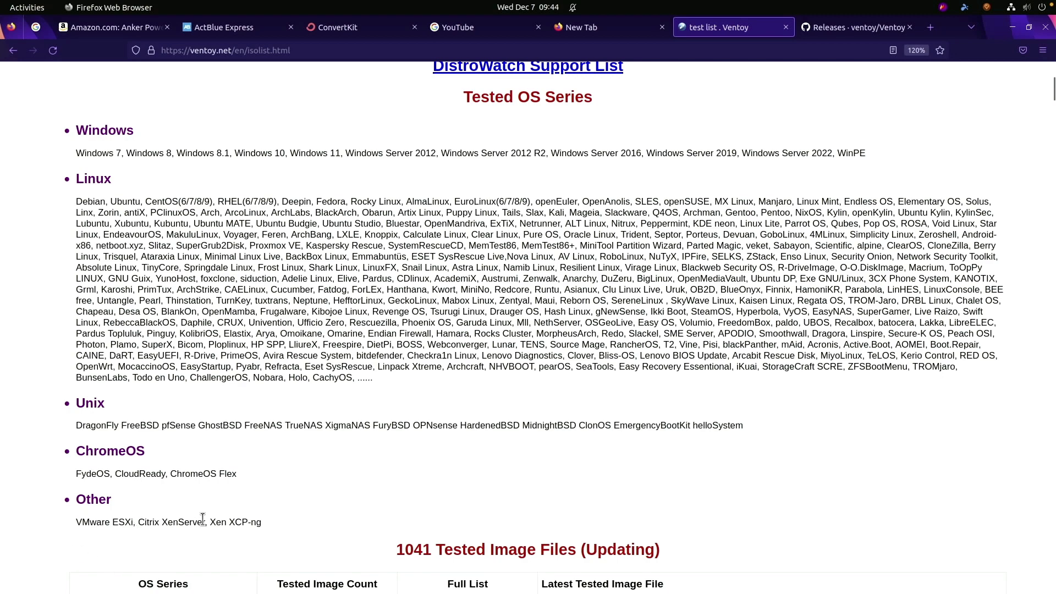
{"action": "scroll", "coordinate": [391, 457], "scroll_direction": "down", "scroll_amount": 10}
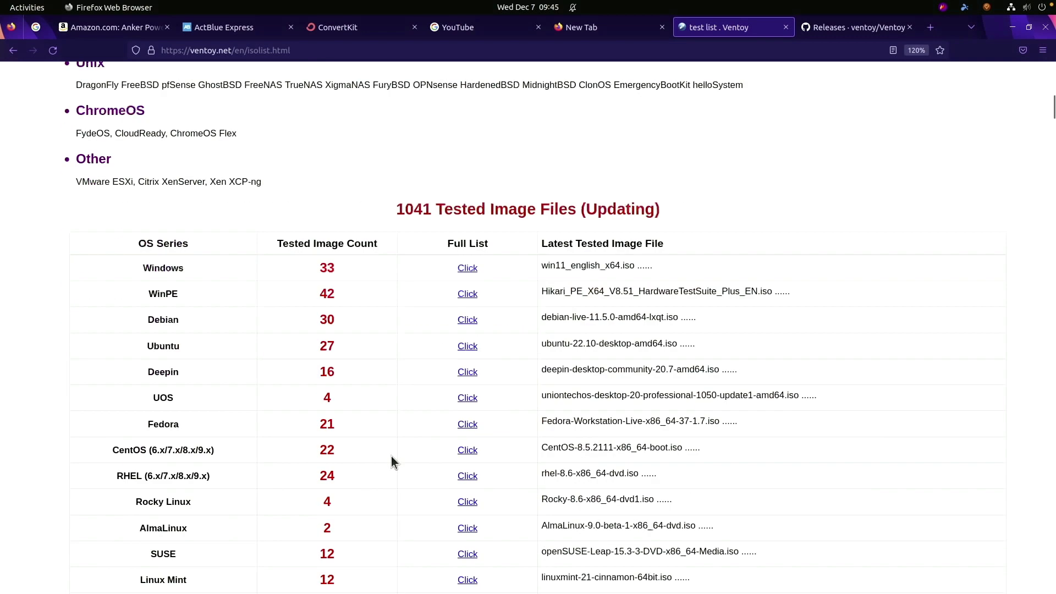
{"action": "scroll", "coordinate": [391, 447], "scroll_direction": "up", "scroll_amount": 7}
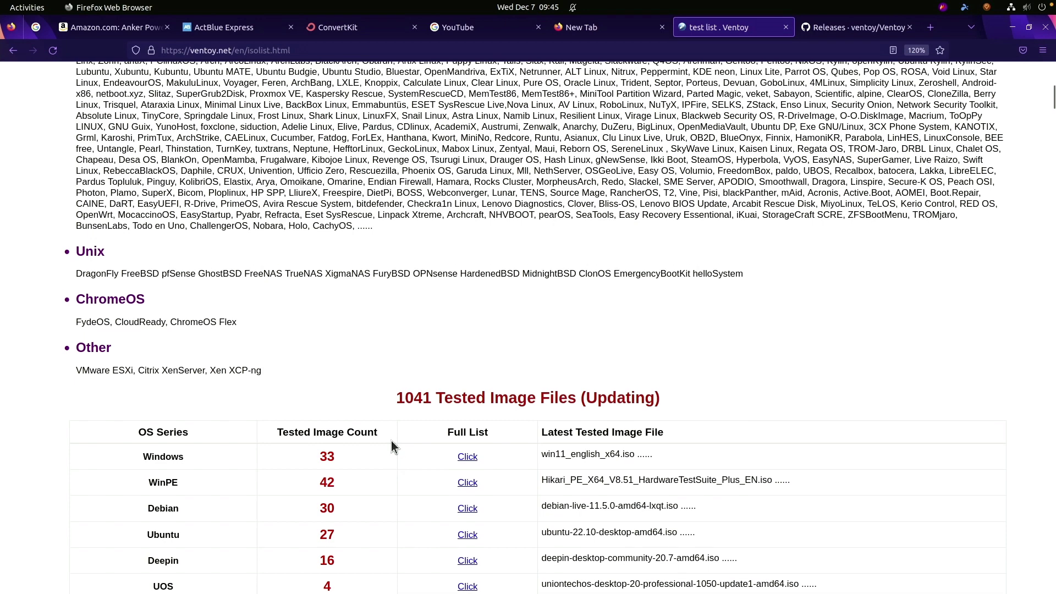
{"action": "scroll", "coordinate": [390, 440], "scroll_direction": "down", "scroll_amount": 6}
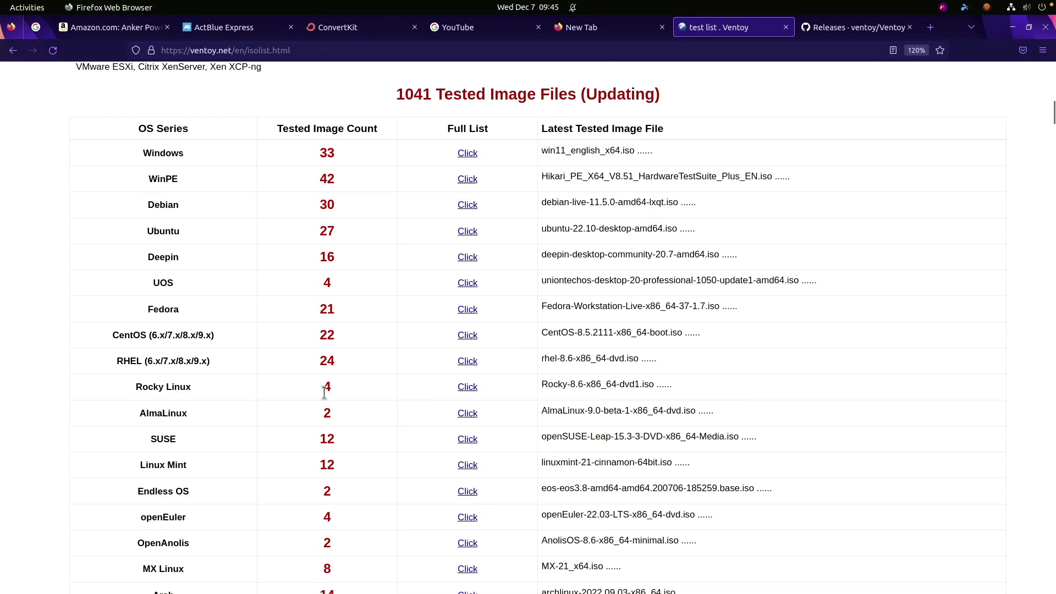
{"action": "scroll", "coordinate": [324, 394], "scroll_direction": "down", "scroll_amount": 10}
{"action": "scroll", "coordinate": [325, 397], "scroll_direction": "up", "scroll_amount": 12}
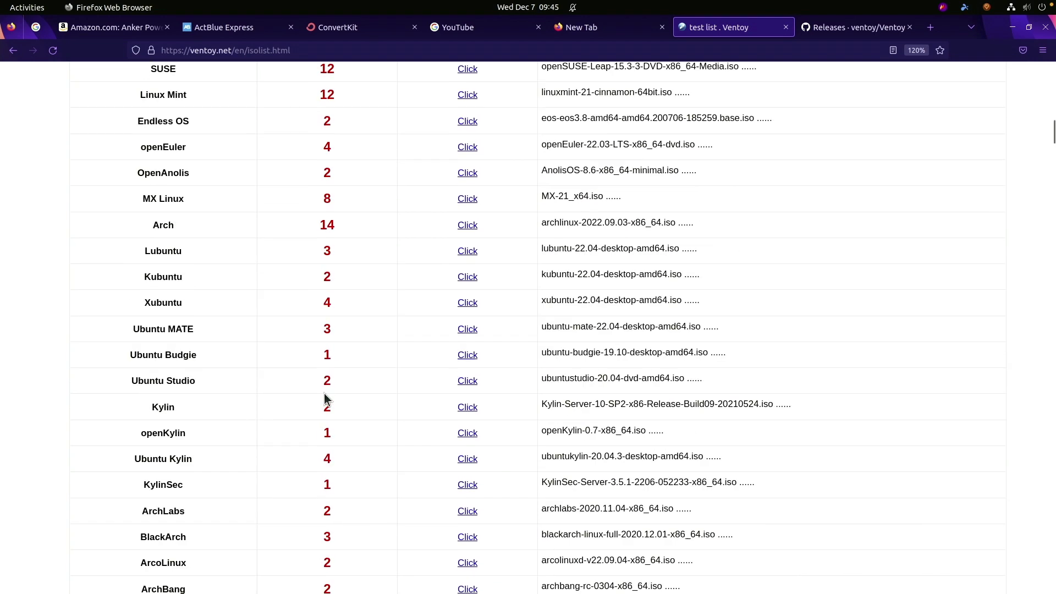